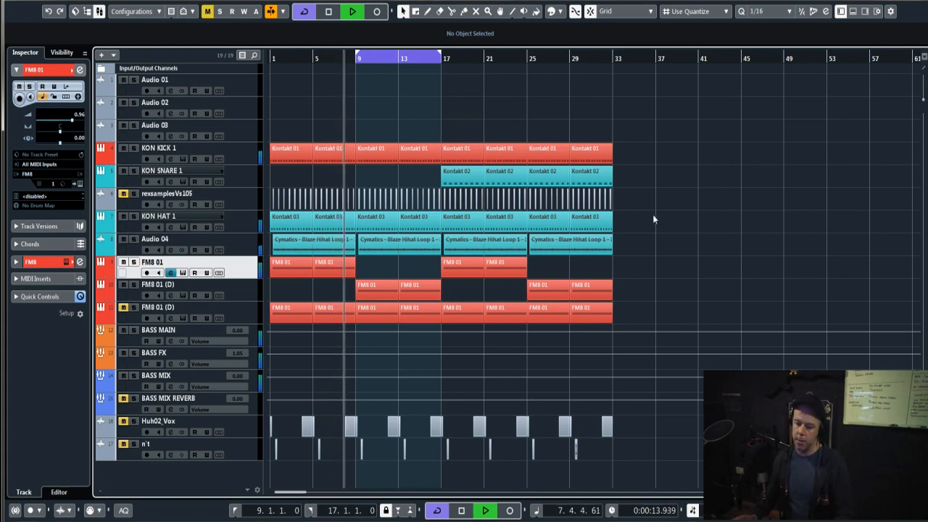
Stop playback and load the TAL-Filter-2 plug-in into insert slot 7 of the BASS MIX group channel.
key("space")
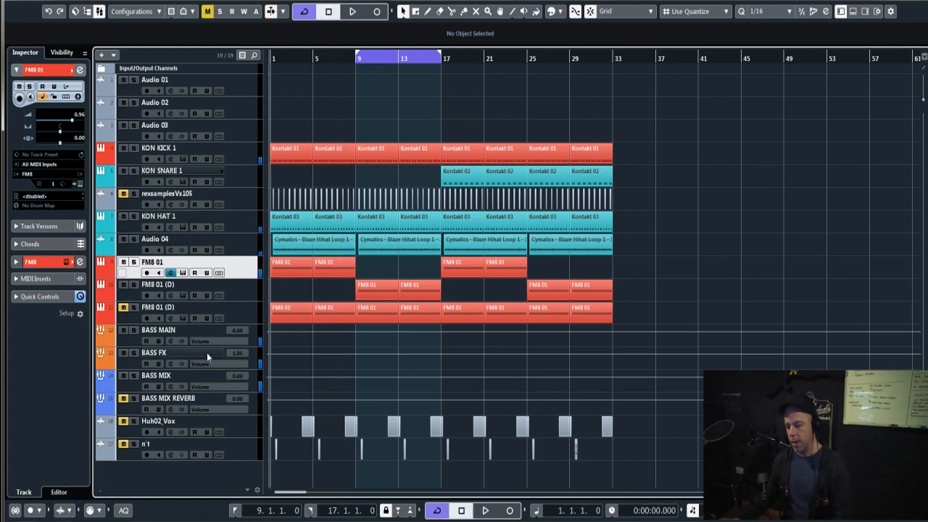
left_click(171, 375)
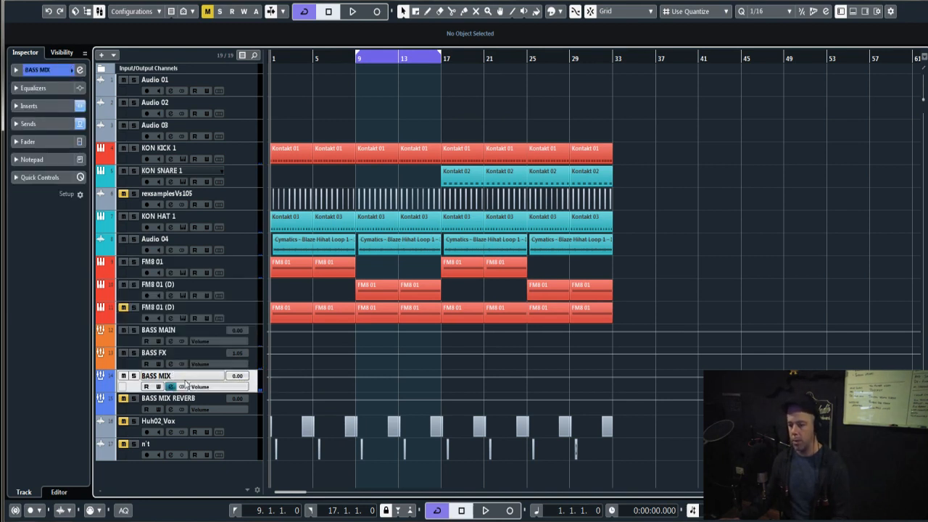
key("ctrl")
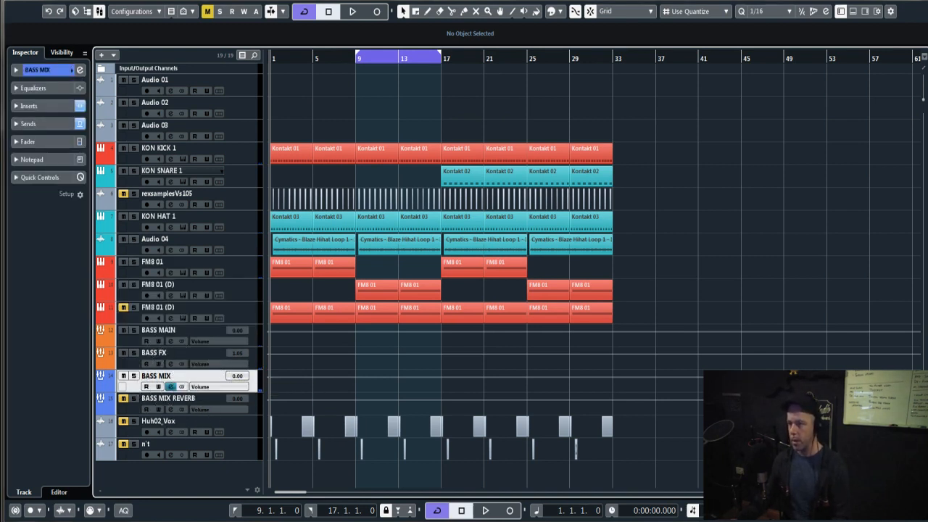
key("e")
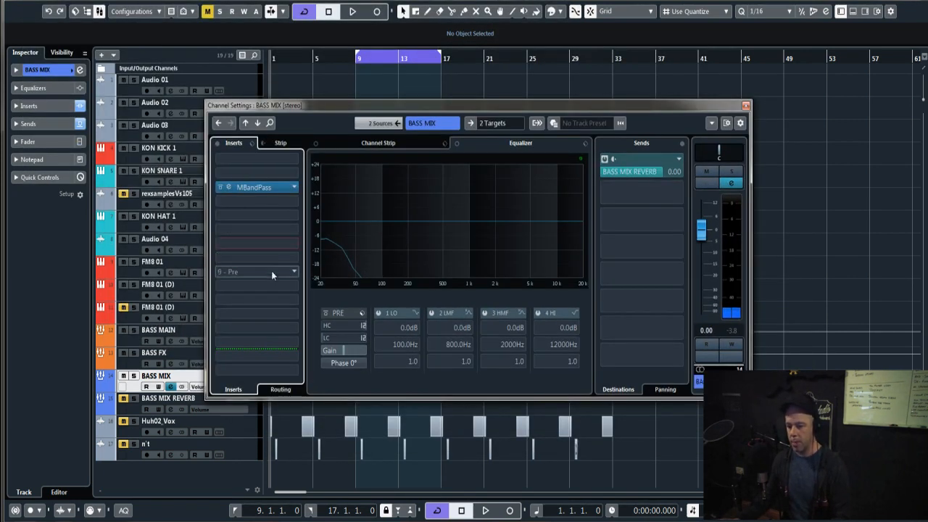
left_click(294, 245)
type("tal")
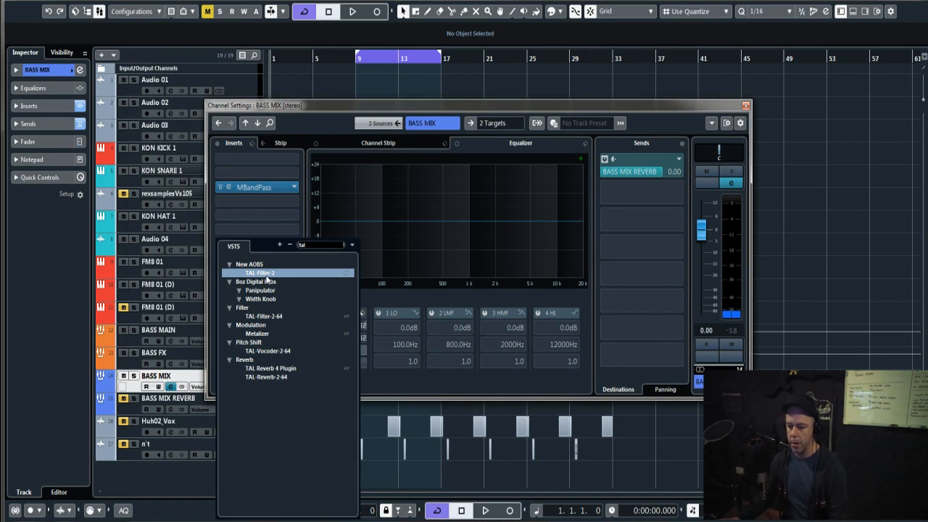
left_click(262, 273)
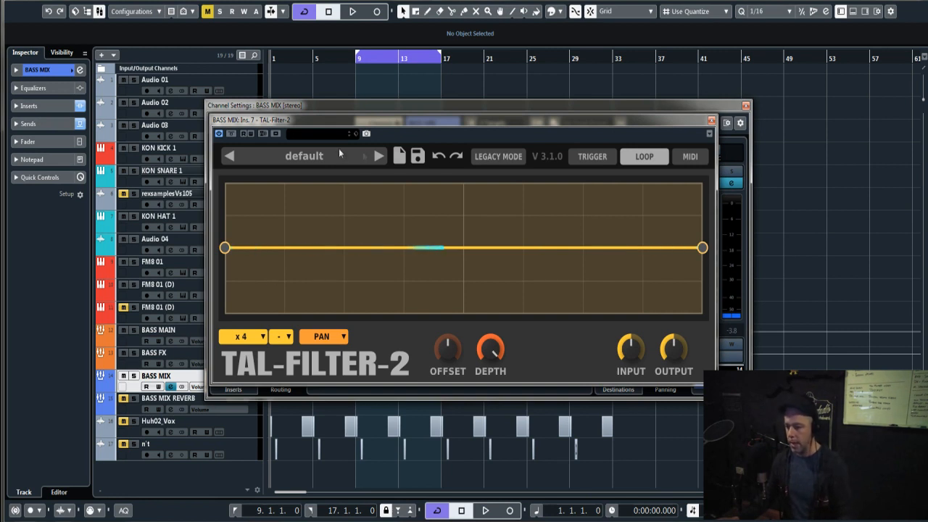
mouse_move(379, 118)
left_mouse_down()
mouse_move(378, 99)
mouse_move(367, 111)
left_mouse_up()
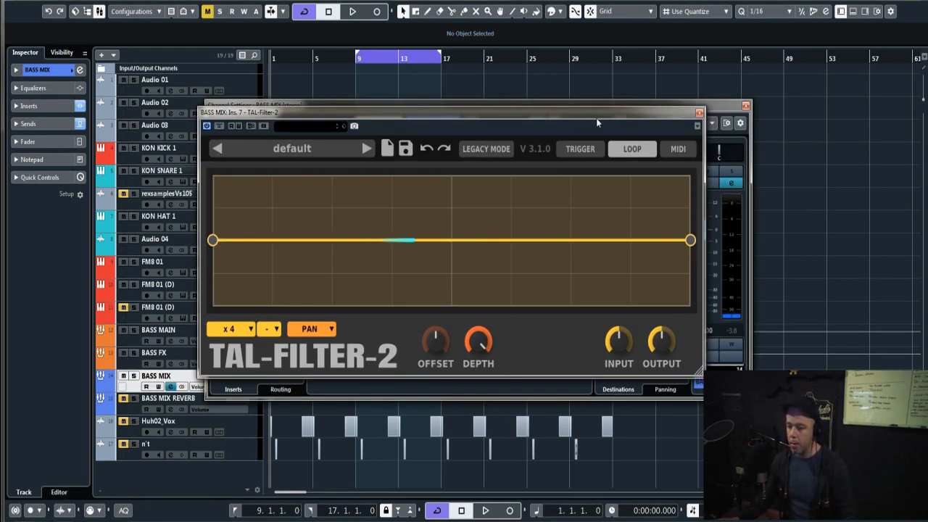
Add a raised point near the middle of the filter curve and lower both end points to the bottom of the graph.
double_click(438, 239)
left_click_drag(438, 239, 437, 216)
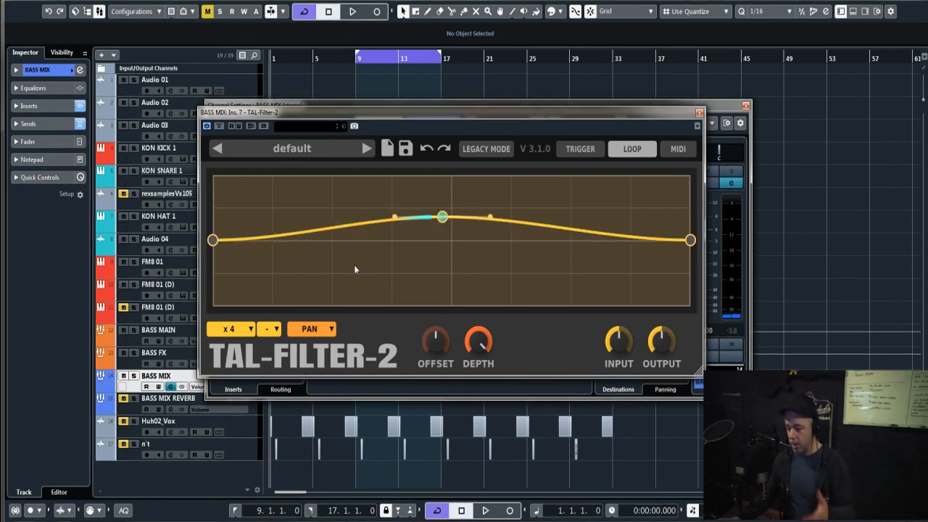
left_click_drag(690, 240, 704, 292)
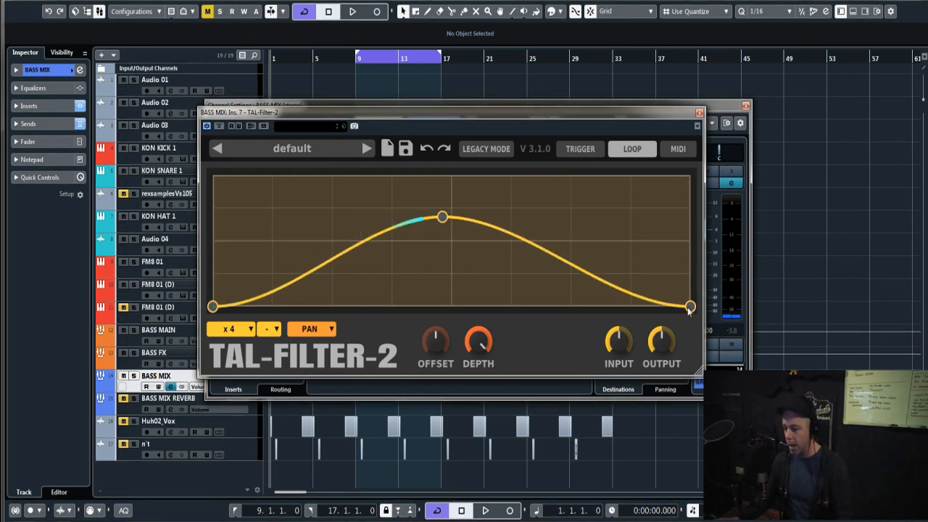
Set the modulation target to LP 12dB and raise the curve's peak to near the top at the graph's centre.
left_click(326, 332)
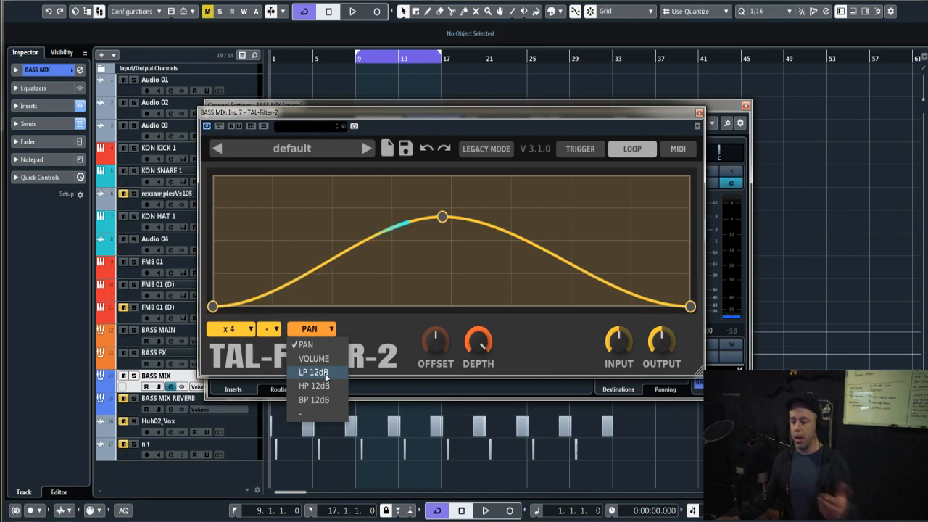
left_click(326, 372)
left_click(322, 334)
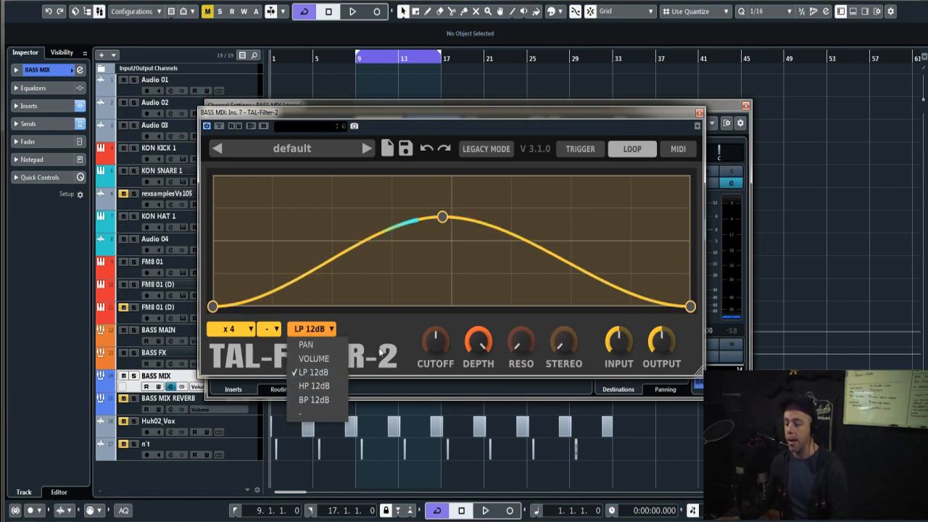
left_click(306, 377)
left_click_drag(442, 217, 451, 182)
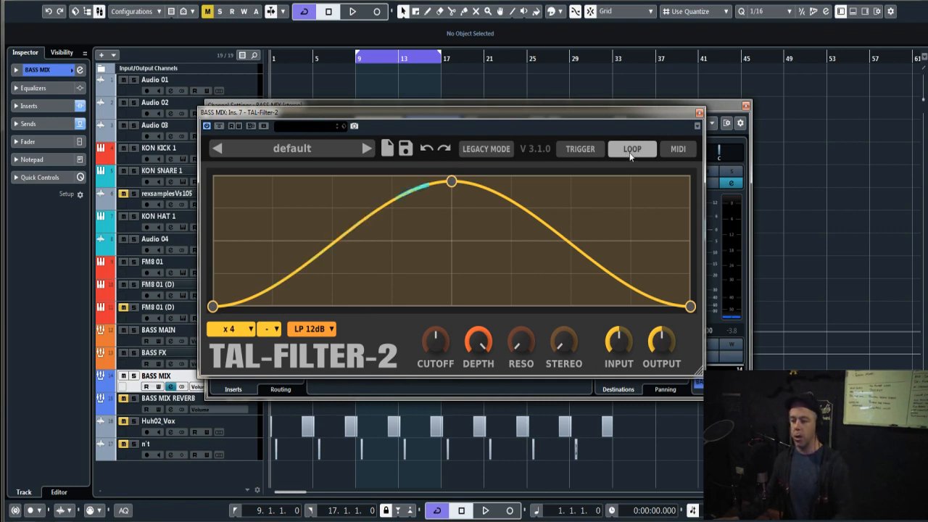
left_click(630, 153)
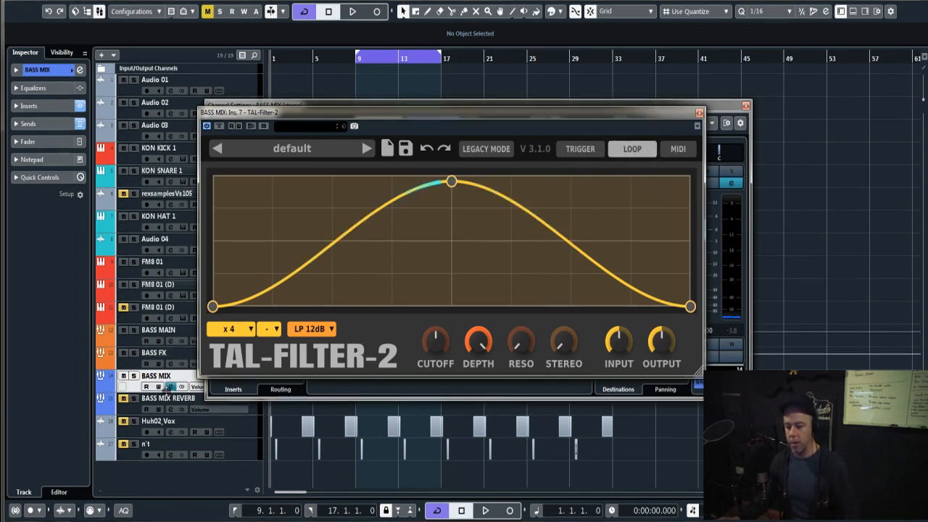
Solo the BASS MIX group and audition the filter sweep, setting the curve length to x 8.
left_click(134, 376)
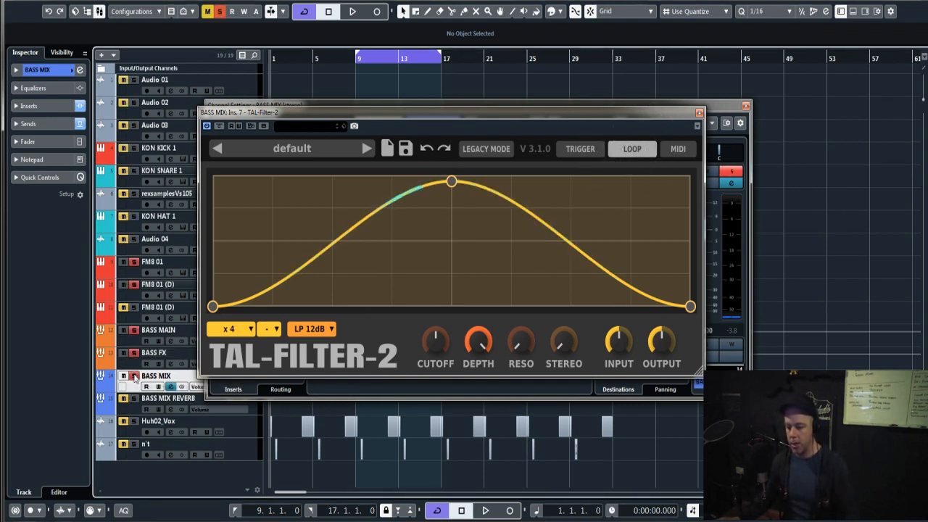
key("space")
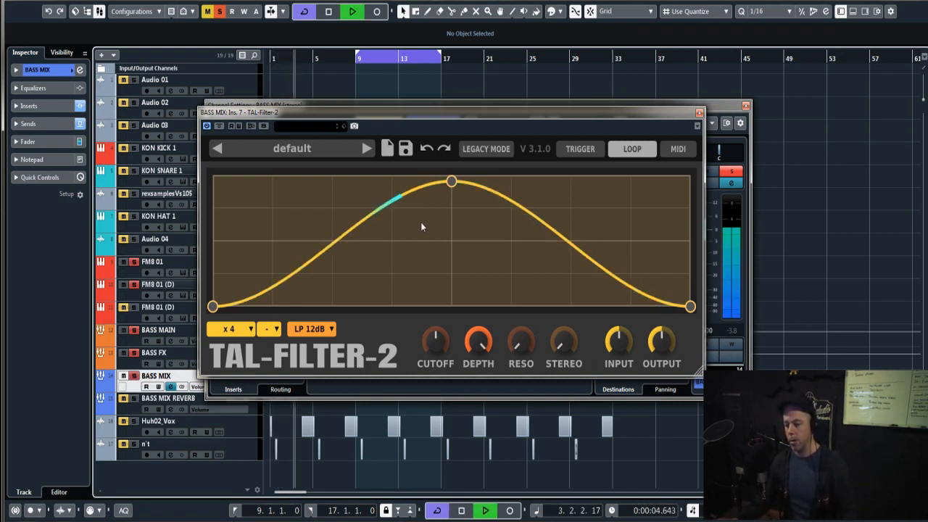
left_click(232, 329)
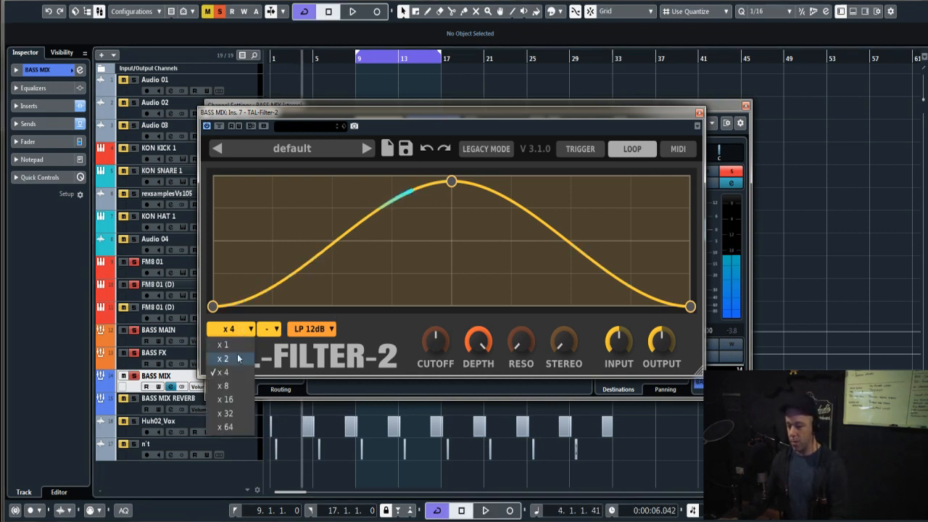
left_click(230, 378)
key("space")
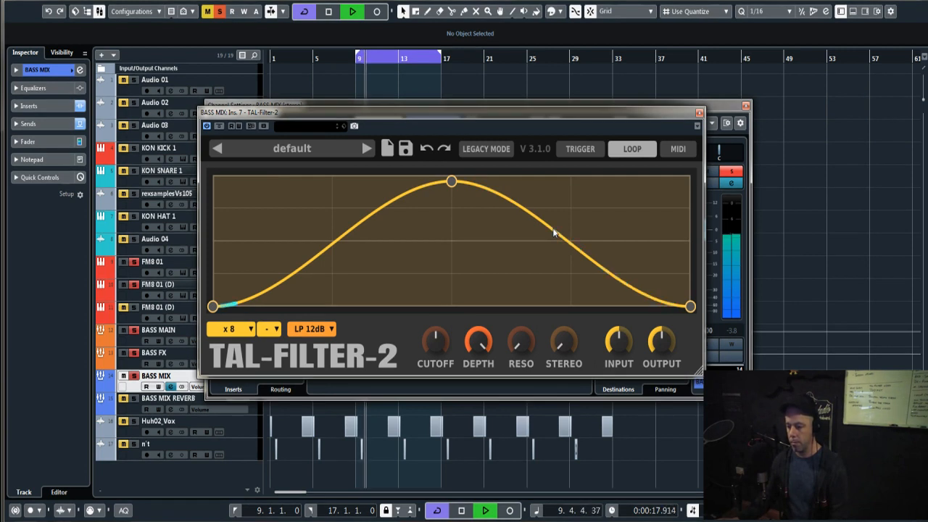
key("space")
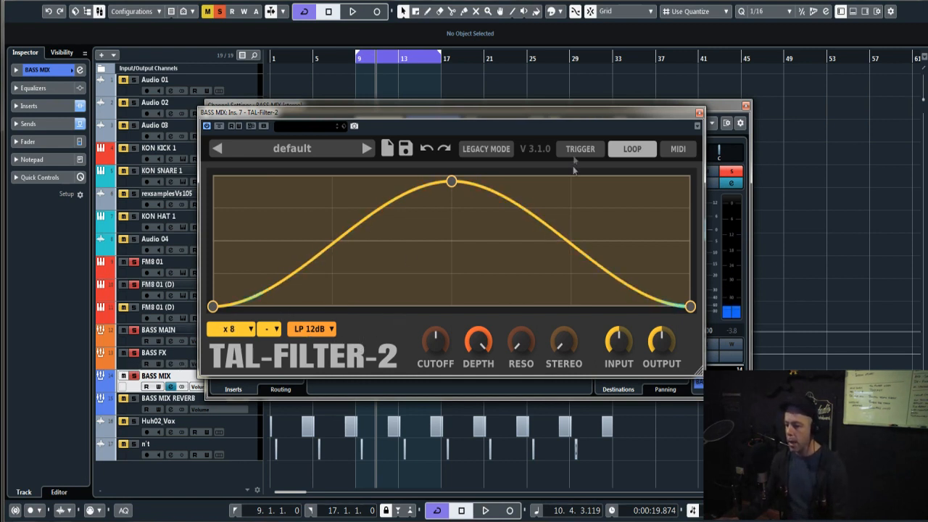
Switch TAL-Filter-2 from loop to MIDI triggering and close the plug-in and channel settings windows.
mouse_move(631, 116)
left_mouse_down()
mouse_move(648, 122)
mouse_move(640, 128)
left_mouse_up()
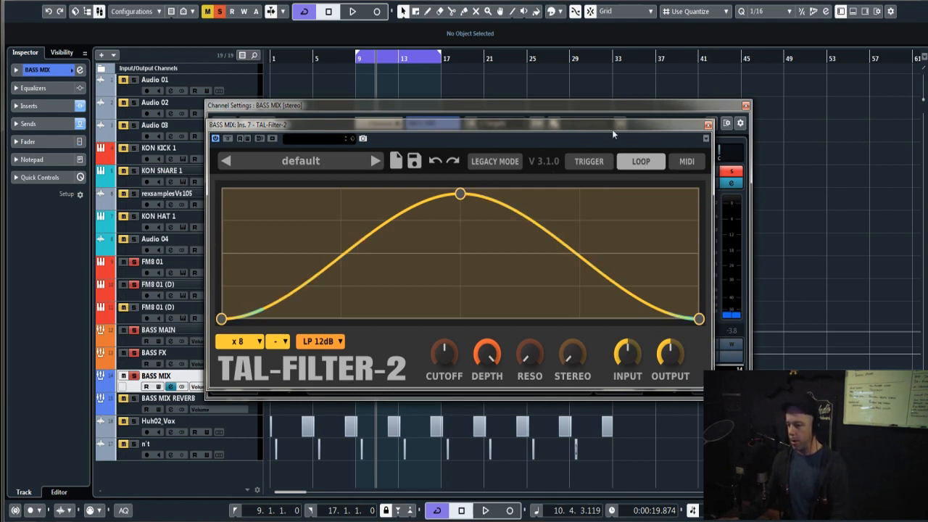
left_click_drag(611, 134, 682, 133)
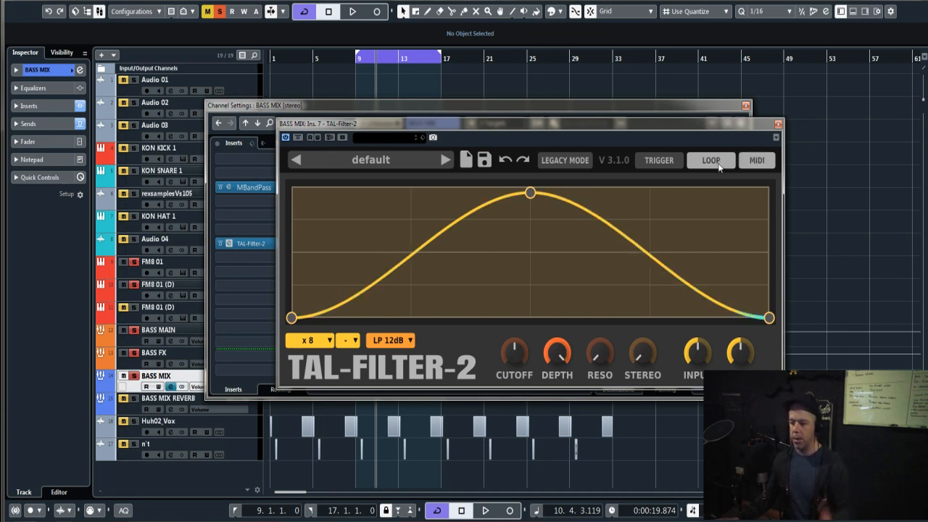
left_click(756, 160)
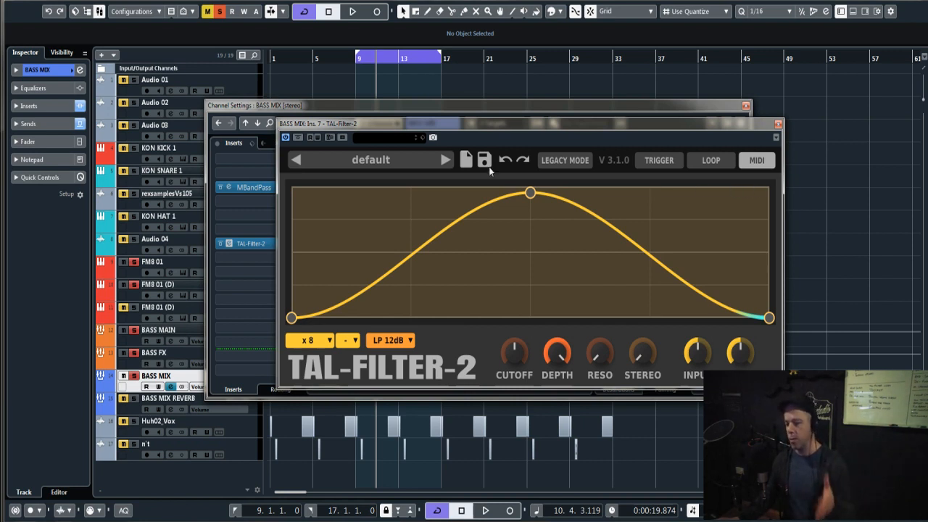
left_click(778, 125)
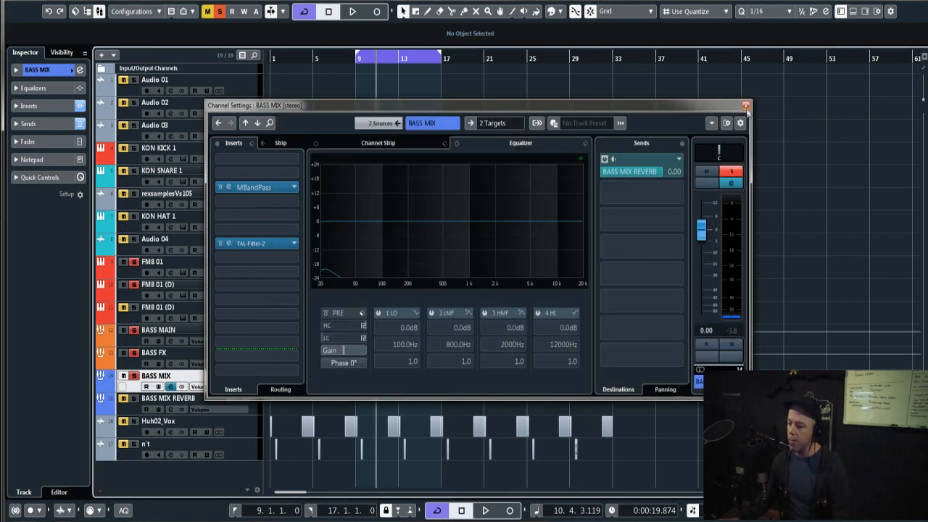
left_click(745, 106)
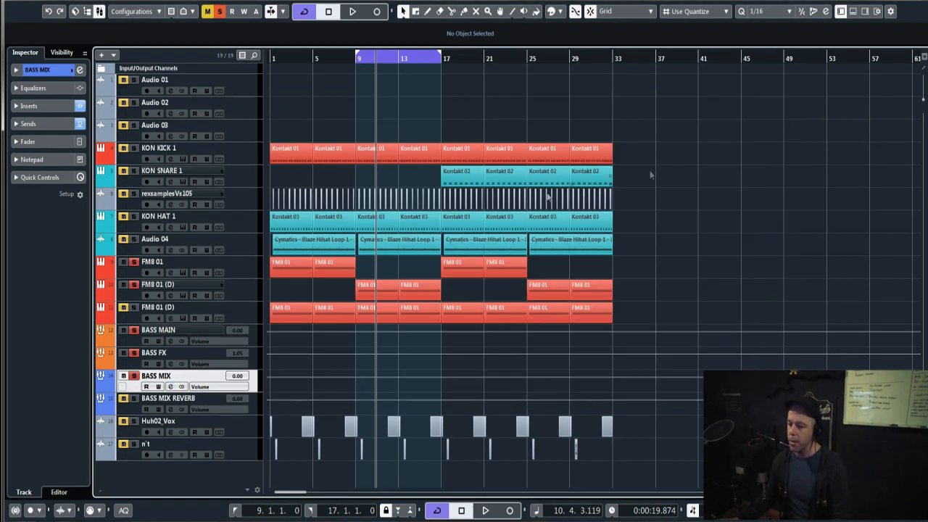
Add one MIDI track directly below the Audio 03 track.
left_click(238, 131)
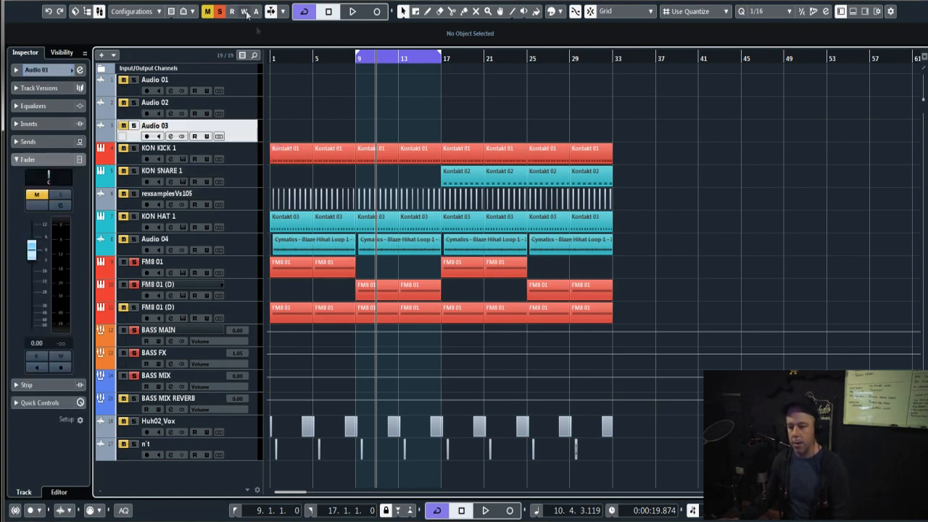
left_click(102, 56)
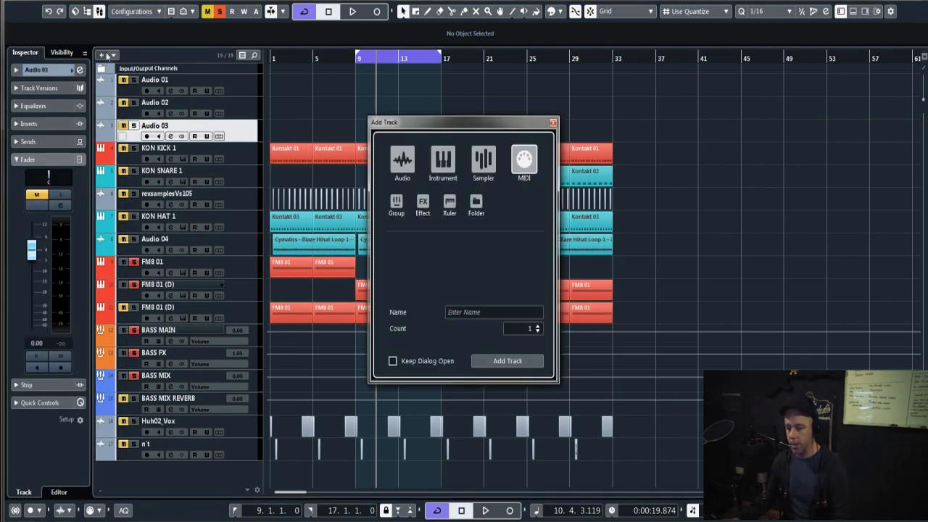
left_click(536, 361)
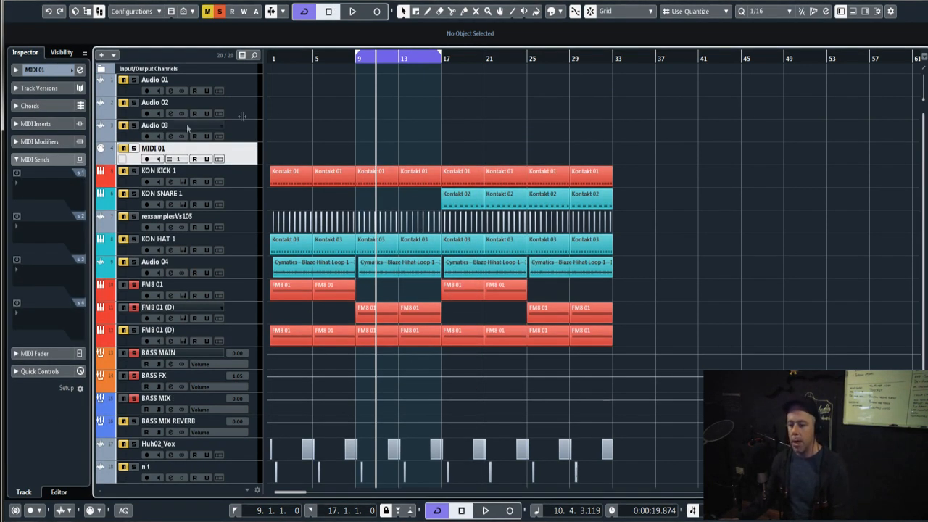
Expand the basic settings of the MIDI 01 track and look through its available output destinations.
left_click(16, 70)
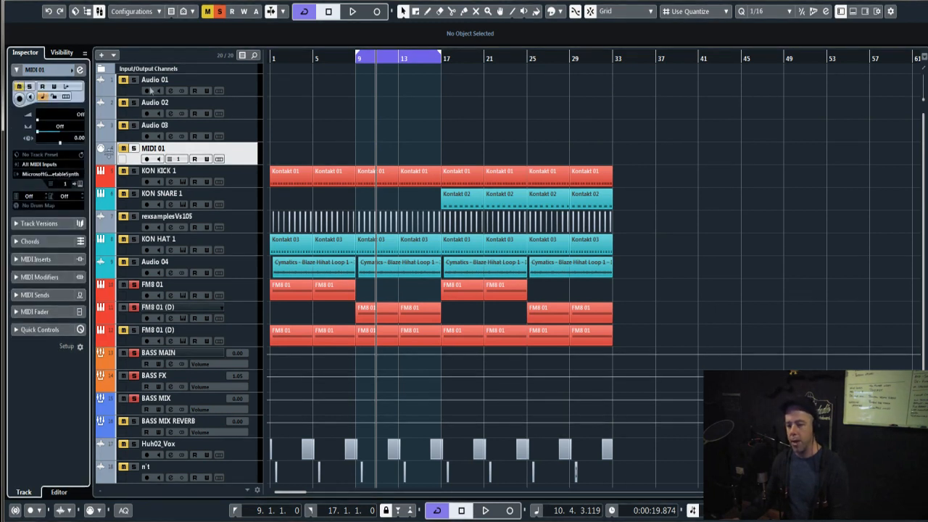
left_click(38, 175)
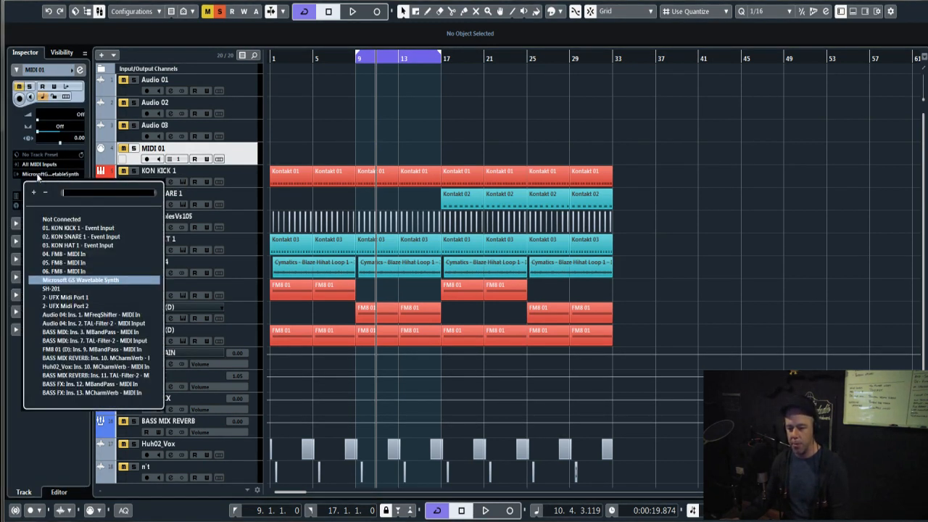
left_click(362, 128)
Copy all the kick parts from KON KICK 1 onto the MIDI 01 track at the same positions.
left_click_drag(688, 126, 311, 188)
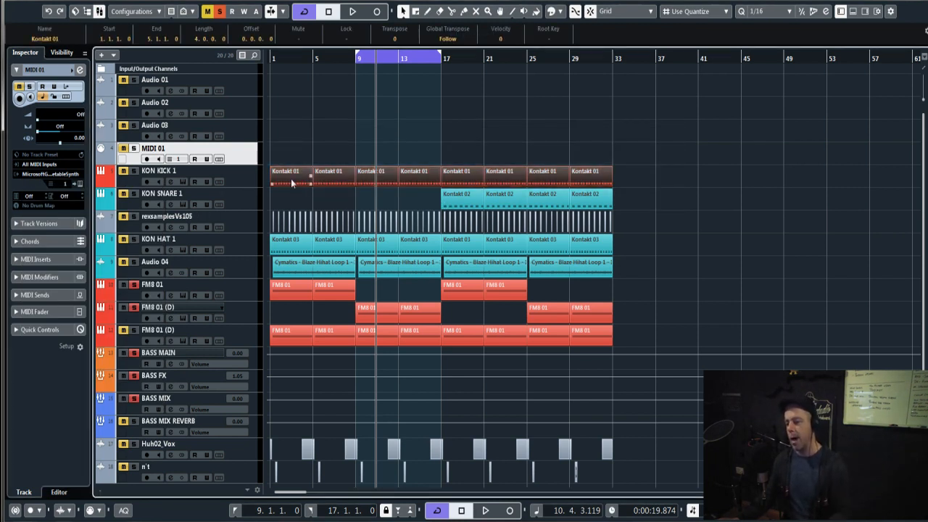
left_click_drag(290, 179, 288, 154)
left_click(400, 105)
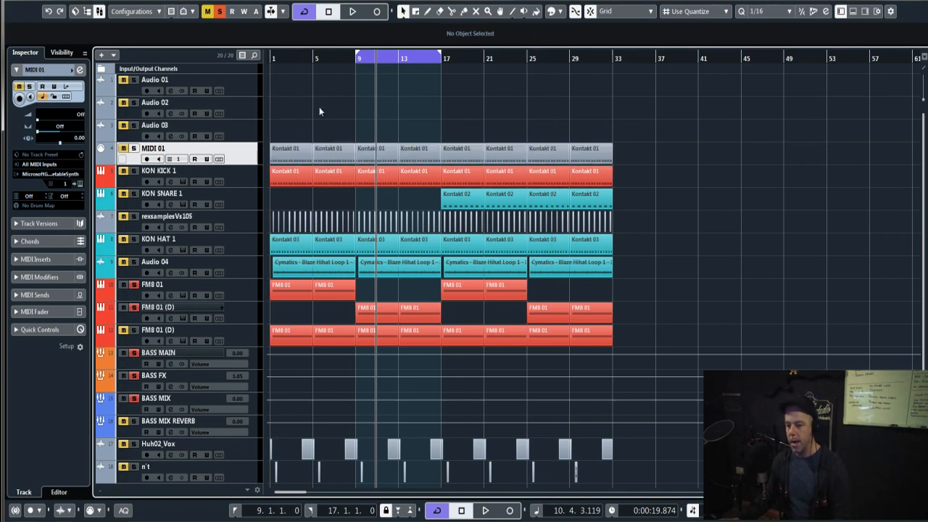
Unsolo the BASS MIX group and audition the arrangement from bar 1.
left_click(134, 399)
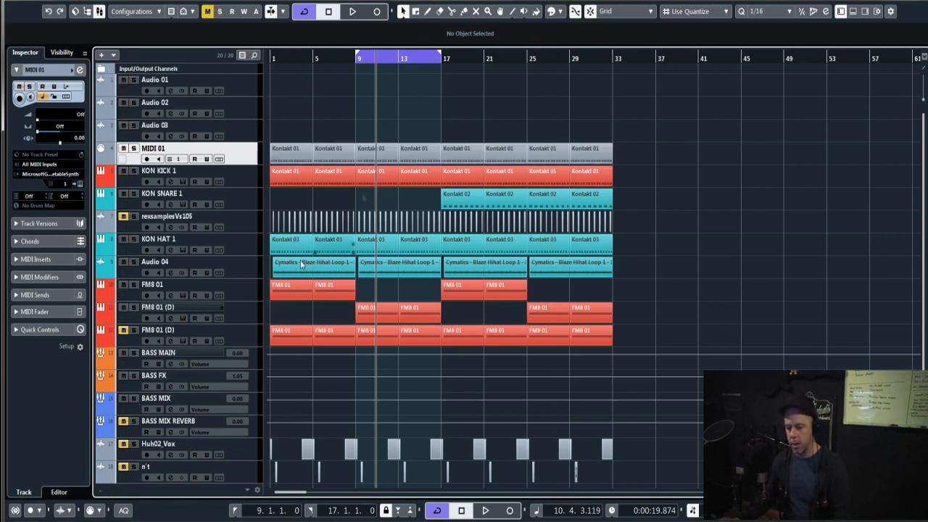
key("Home")
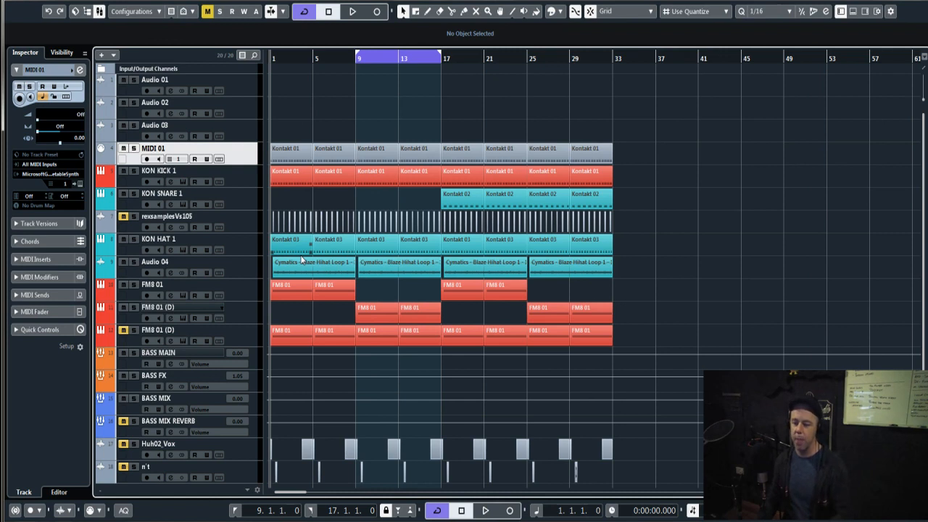
key("space")
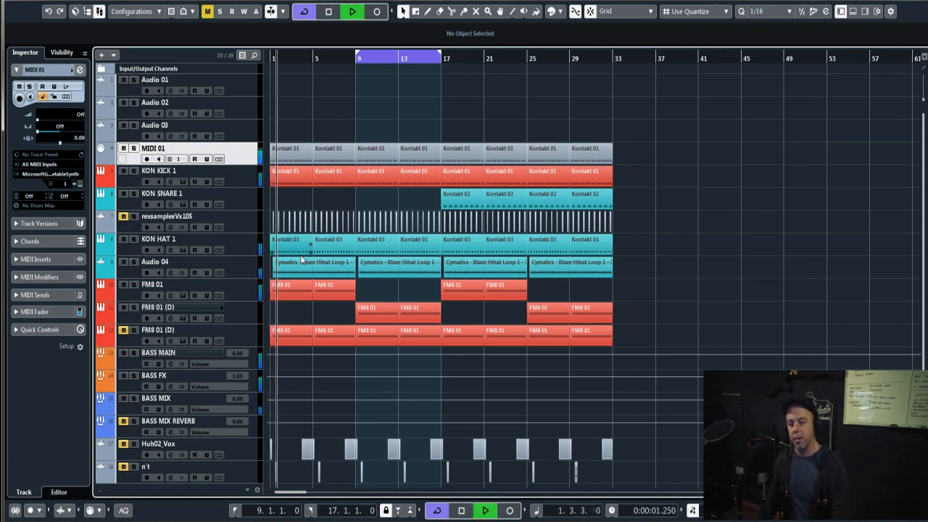
key("space")
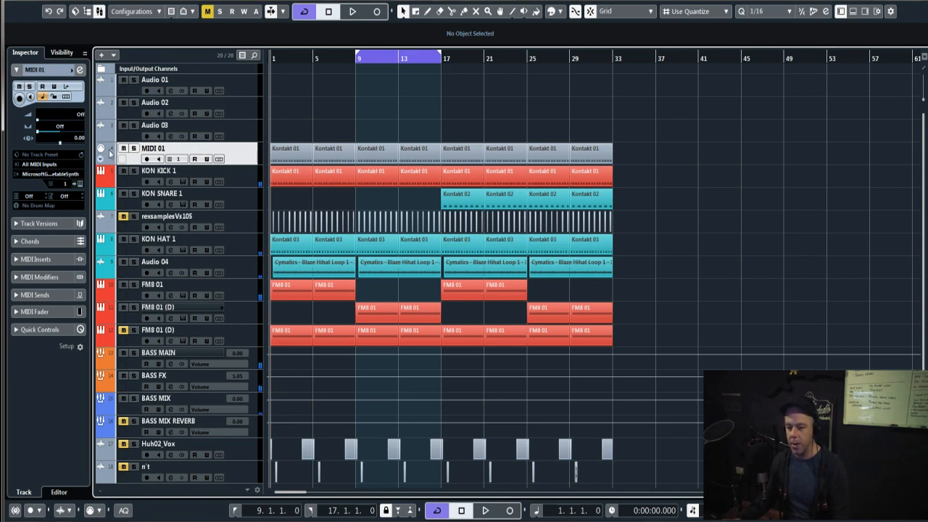
Set the MIDI 01 track's output to Not Connected and check the insert effects on the BASS MIX group.
left_click(57, 177)
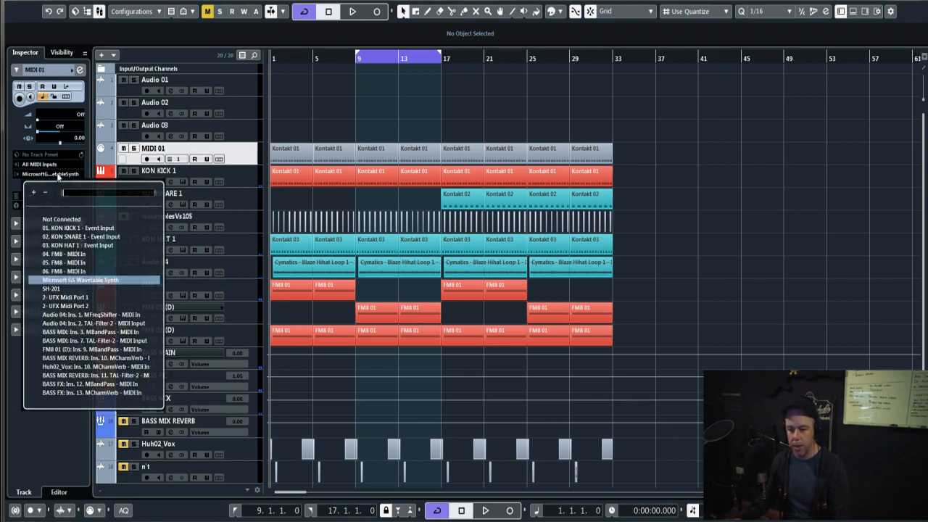
left_click(55, 221)
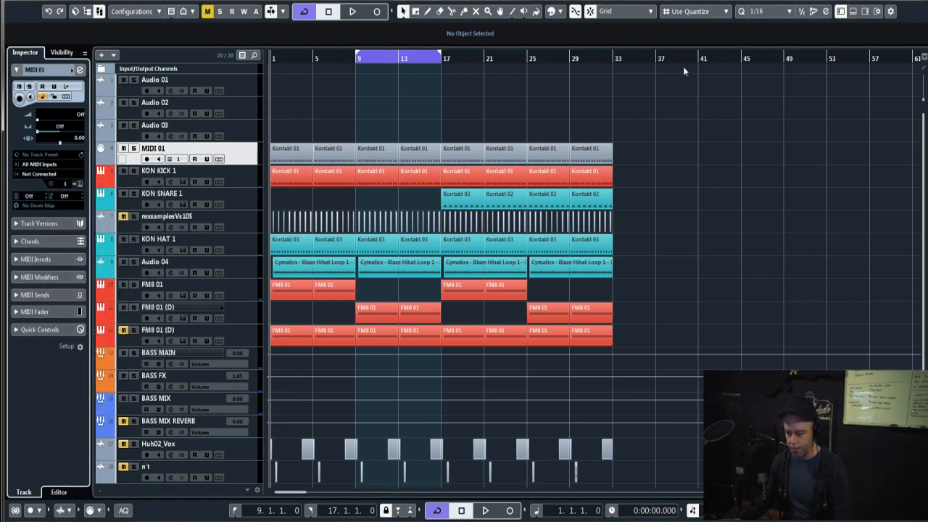
left_click(257, 156)
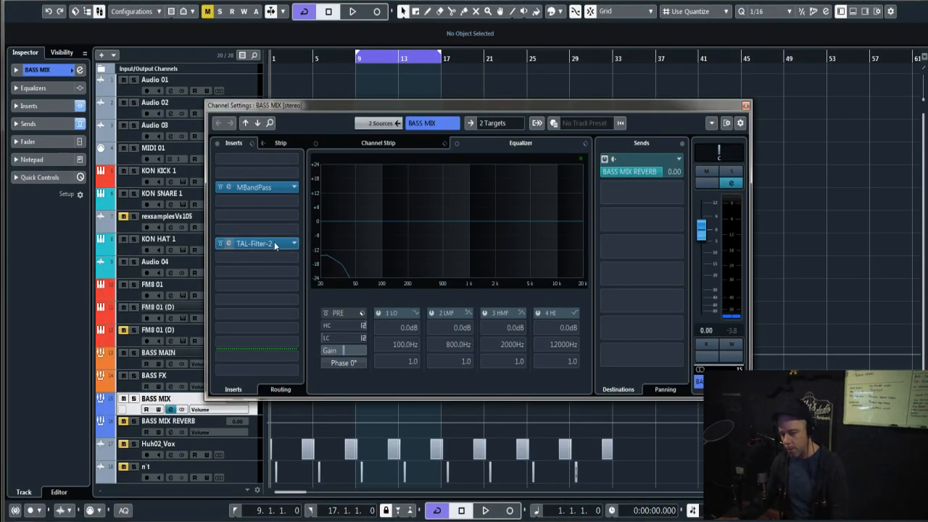
left_click(745, 107)
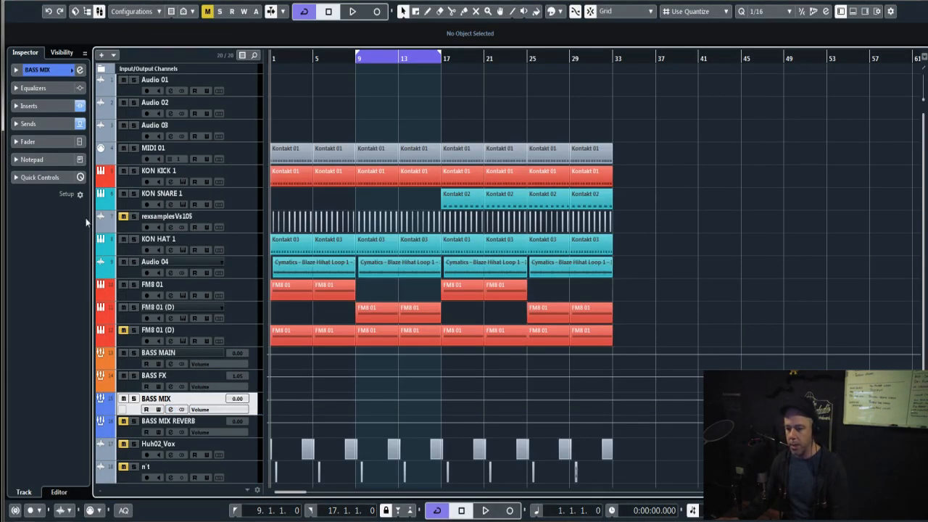
Enable the first MIDI send on the MIDI 01 track and route it to BASS MIX: Ins. 7. TAL-Filter-2 - MIDI Input.
left_click(243, 155)
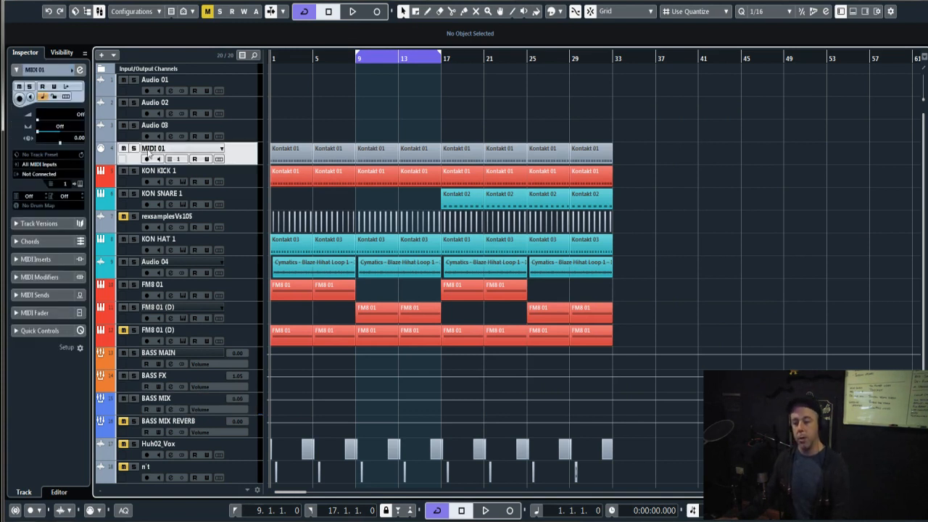
left_click(15, 295)
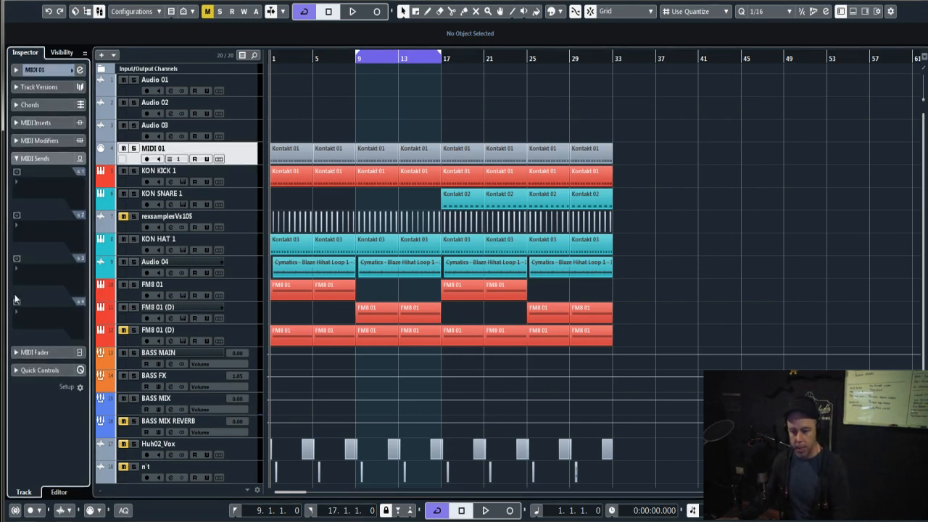
left_click(16, 173)
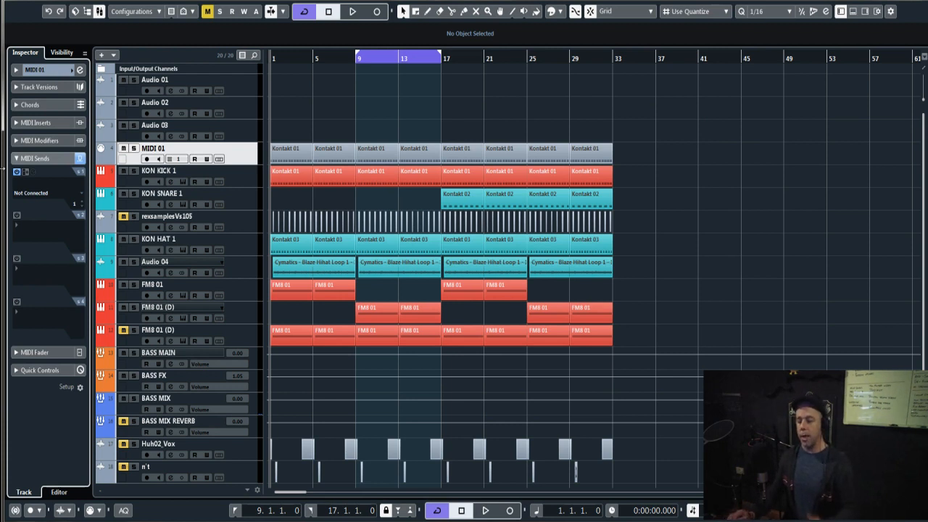
left_click(36, 194)
type("tal")
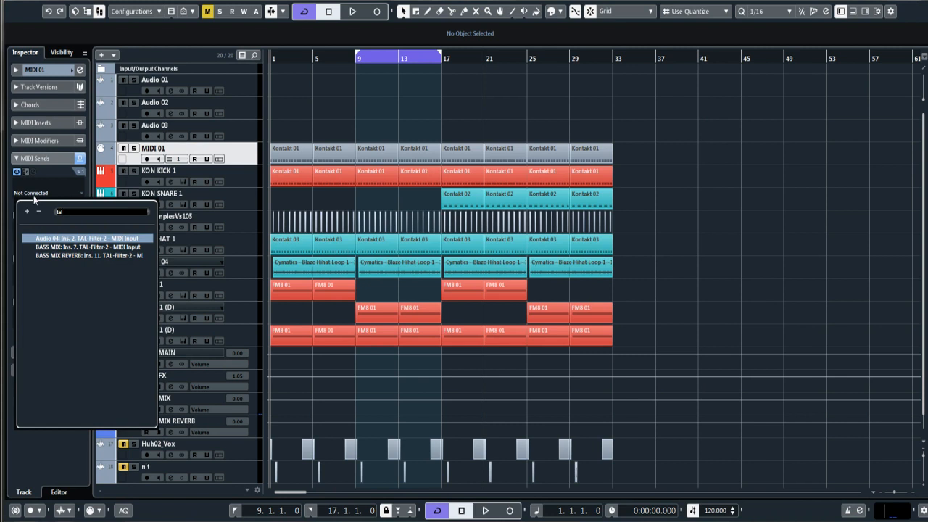
left_click(96, 248)
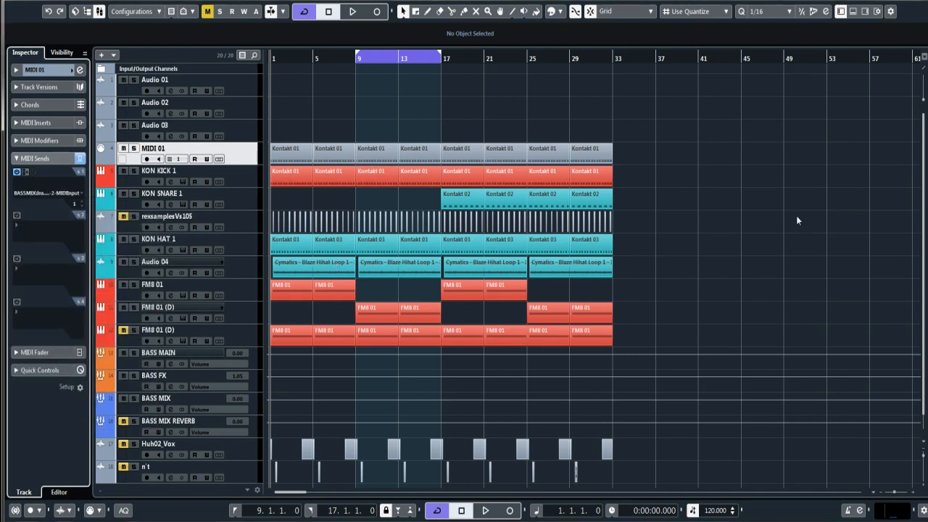
Open TAL-Filter-2 on the BASS MIX group and play the arrangement from bar 1 to check the MIDI triggering.
left_click(170, 409)
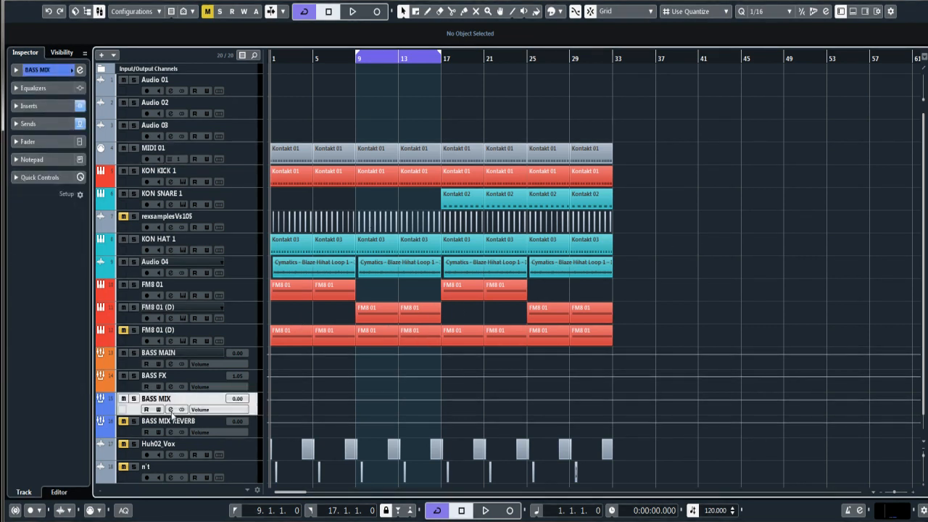
left_click(265, 245)
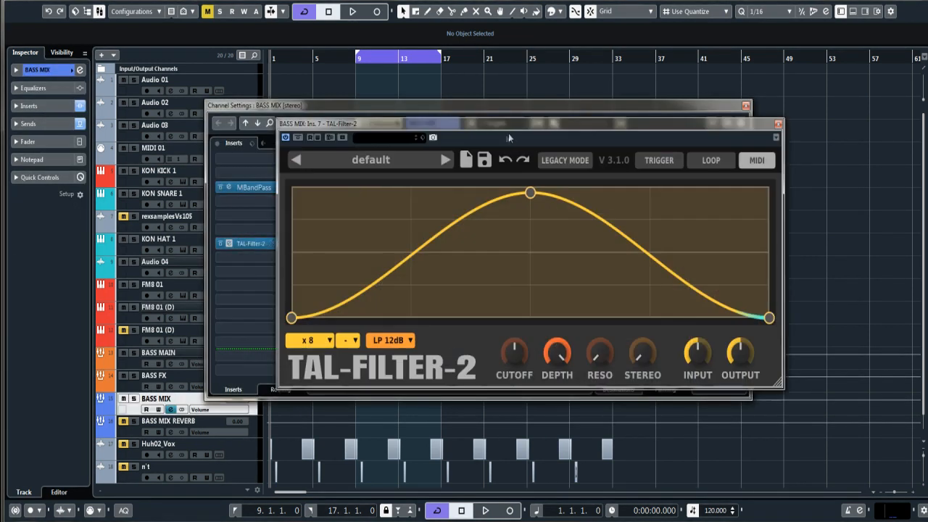
left_click_drag(472, 128, 380, 203)
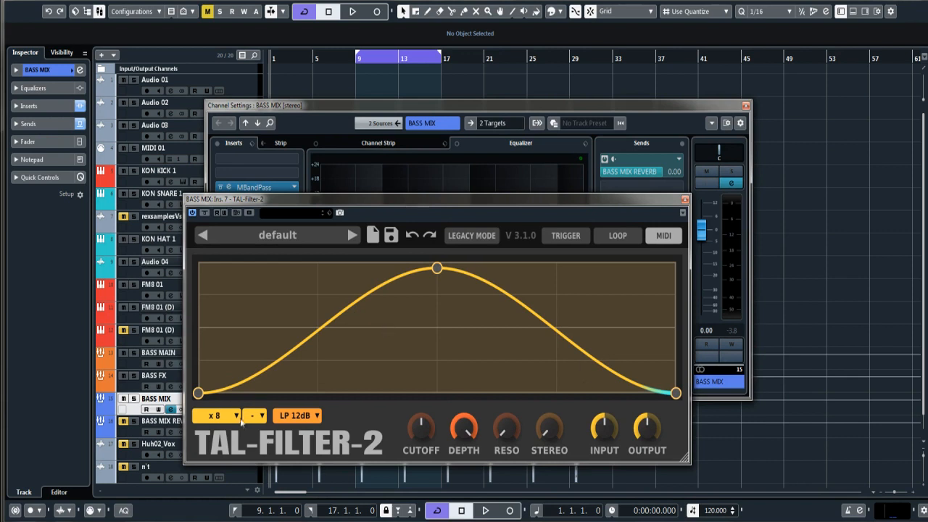
left_click(745, 105)
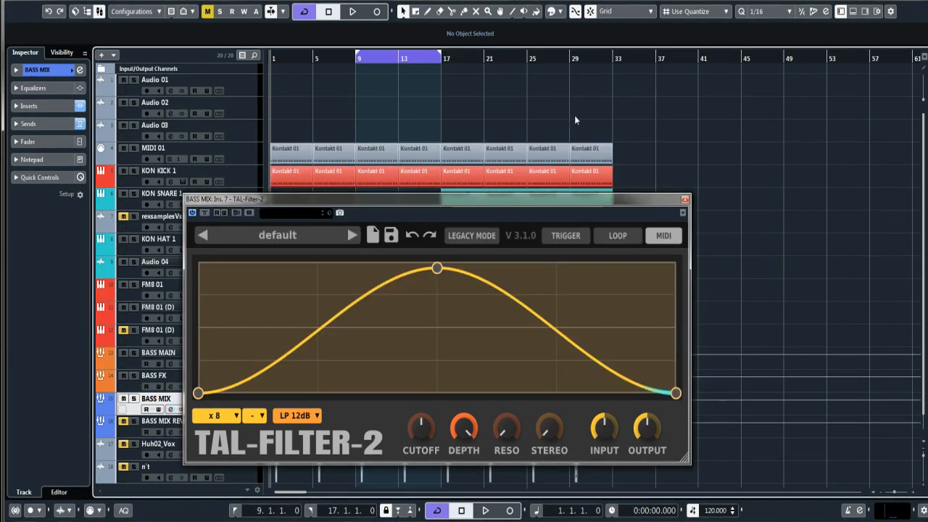
key("space")
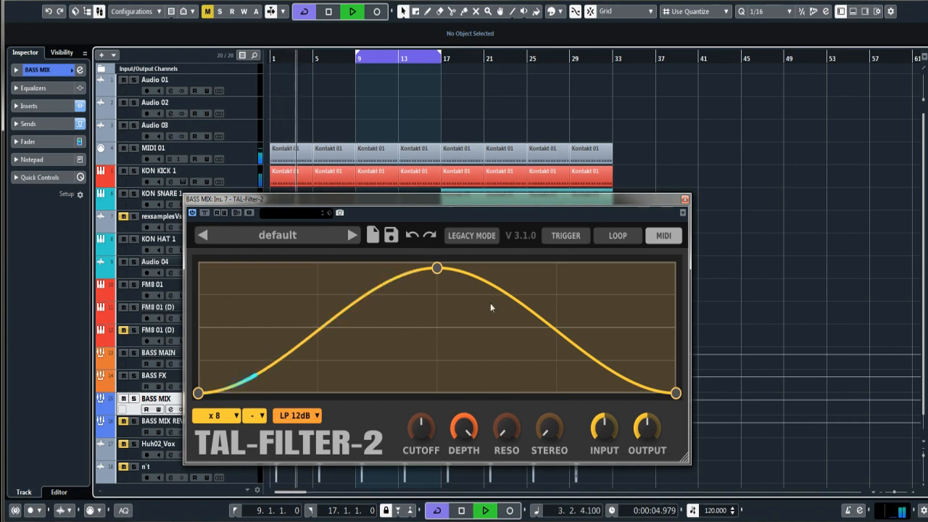
key("space")
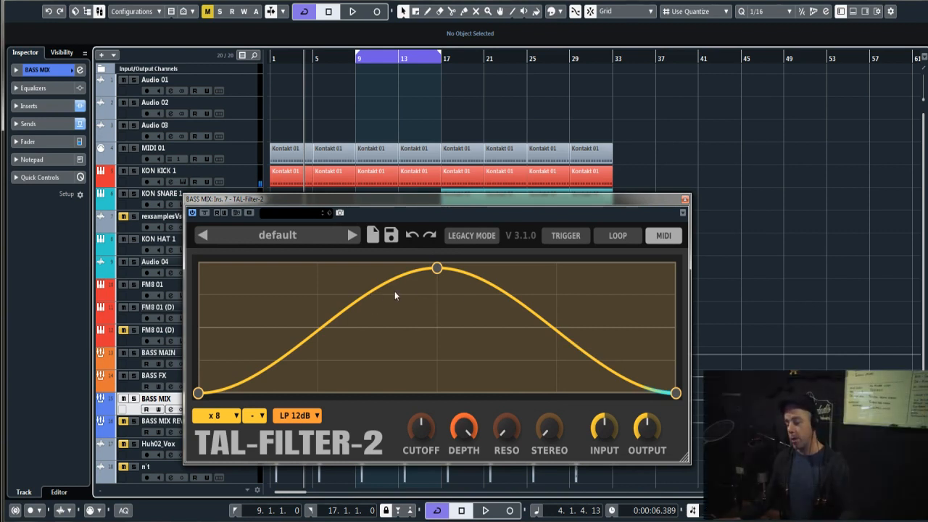
Reshape the TAL-Filter-2 curve to rise to full height within about the first sixth and stay flat at maximum until the end.
left_click_drag(437, 268, 319, 261)
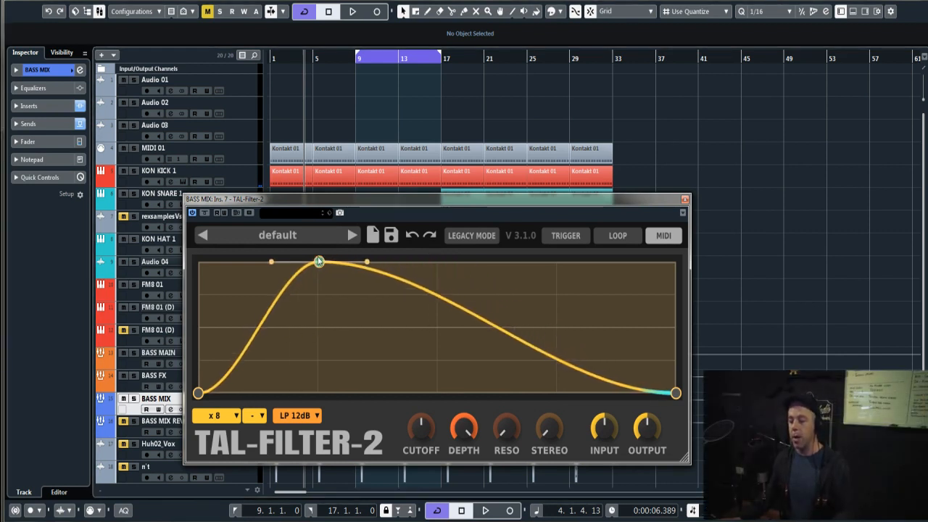
double_click(596, 382)
left_click_drag(596, 382, 674, 261)
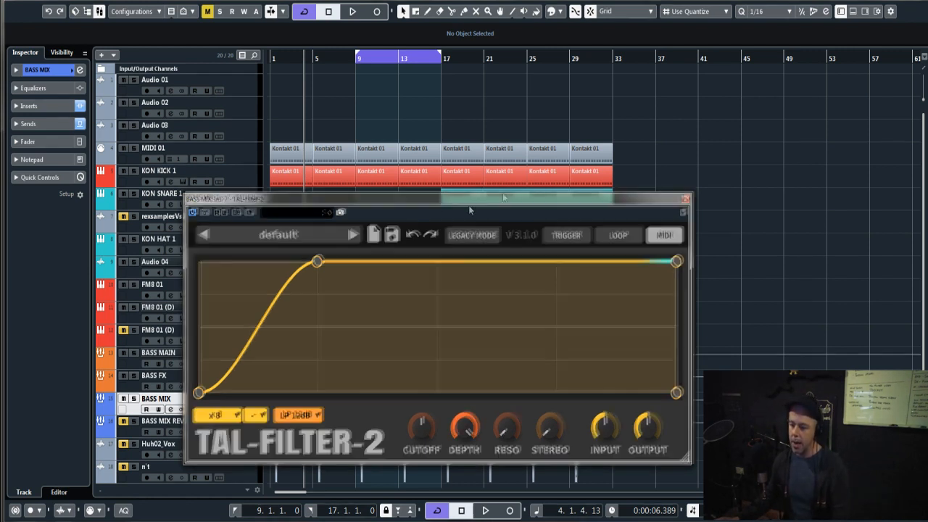
left_click_drag(468, 205, 561, 115)
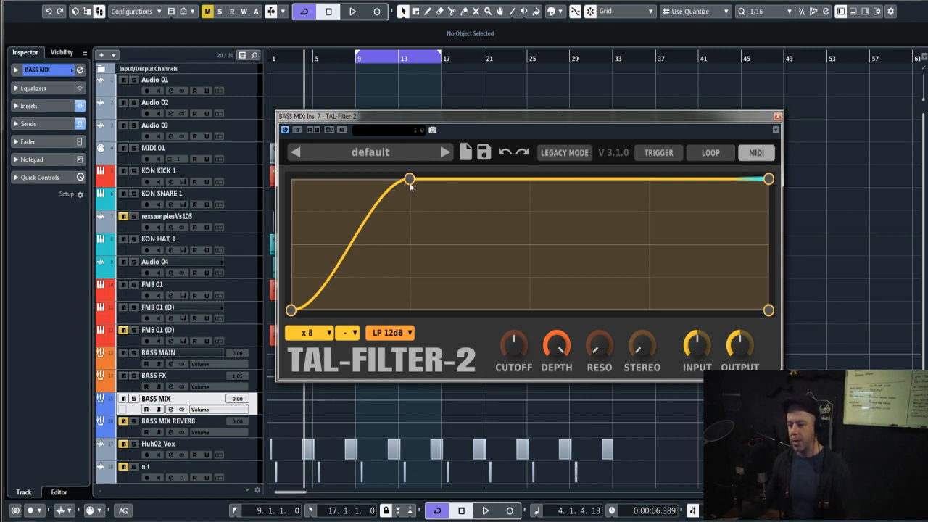
left_click_drag(409, 181, 366, 147)
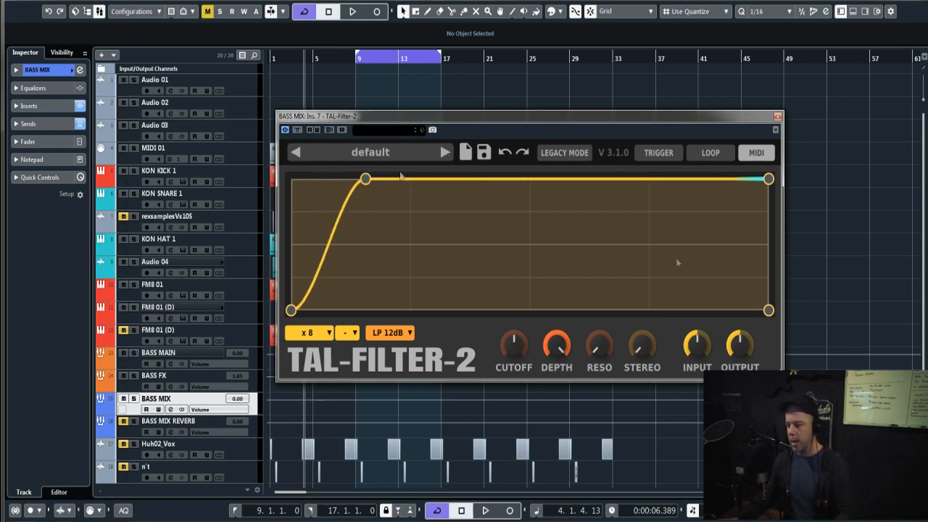
left_click_drag(649, 118, 679, 111)
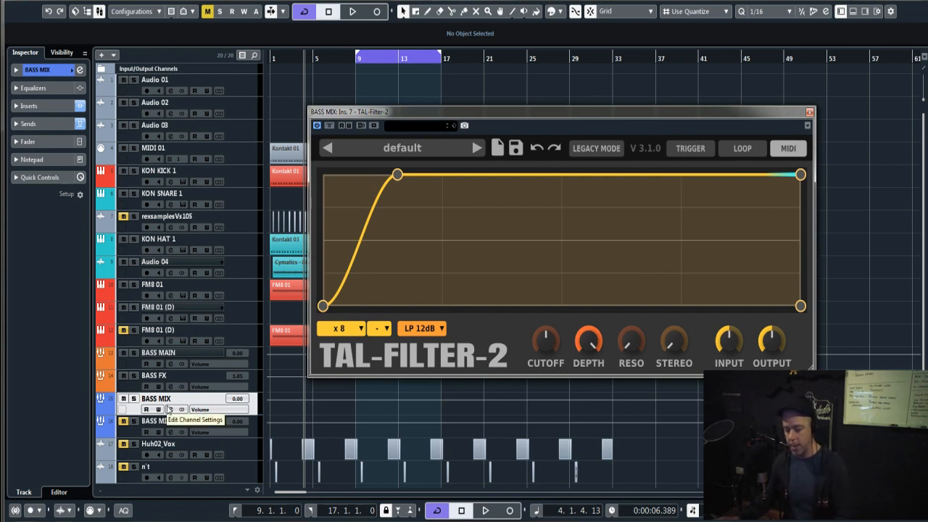
During playback from bar 1, set the TAL-Filter-2 cycle length to x 4 and move the end of the curve's rise slightly earlier.
key("Home")
key("space")
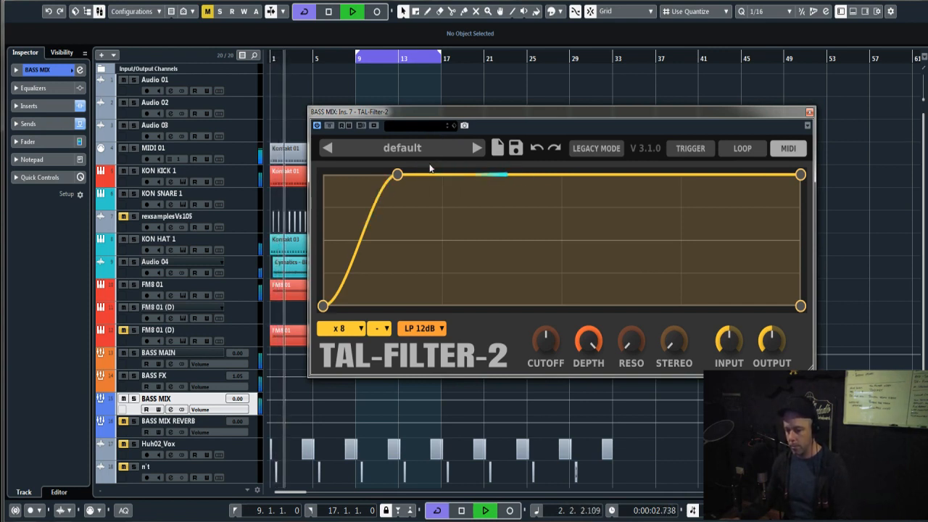
left_click(340, 328)
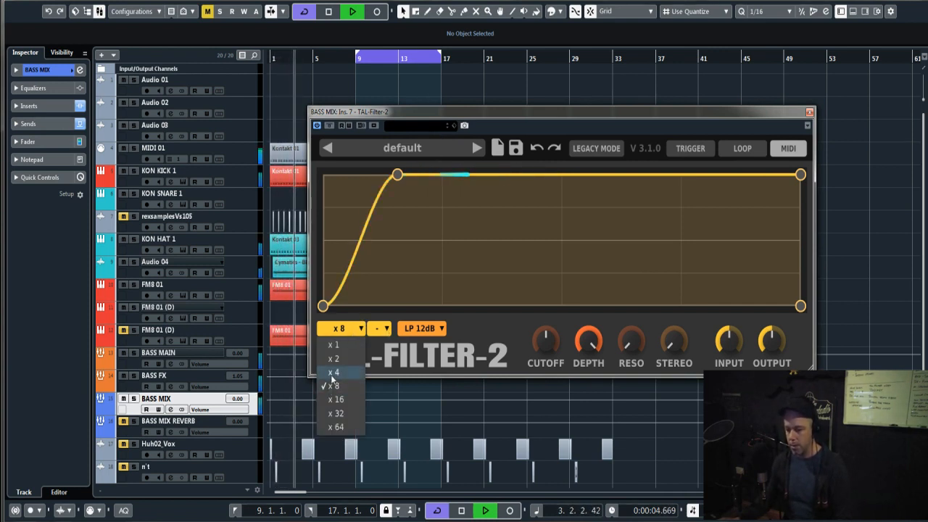
left_click(329, 371)
left_click_drag(397, 174, 386, 174)
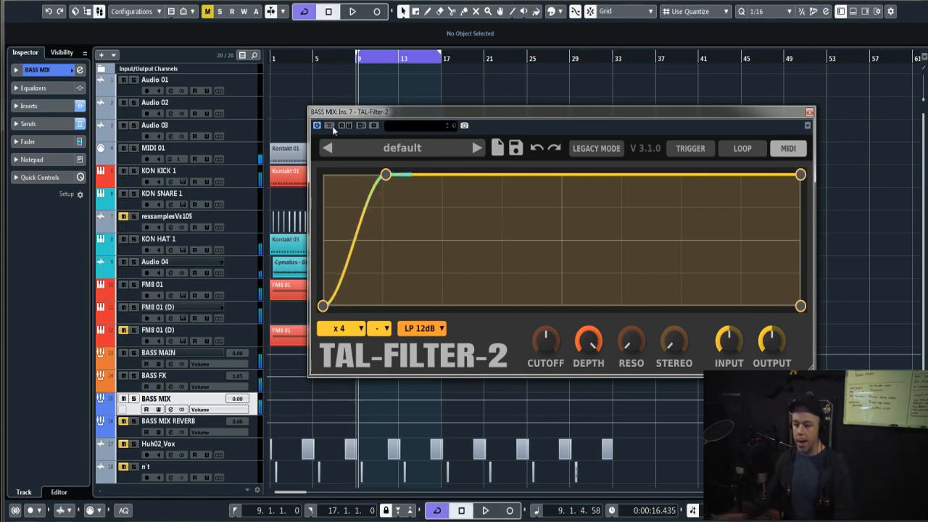
Raise the filter curve's starting point to about half height and play the arrangement from bar 1.
left_click_drag(322, 304, 313, 247)
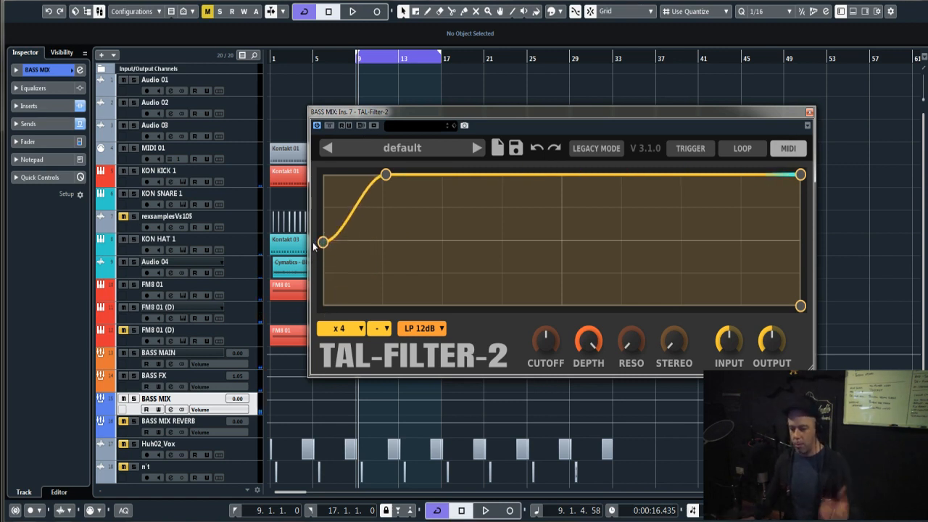
key("space")
key("space")
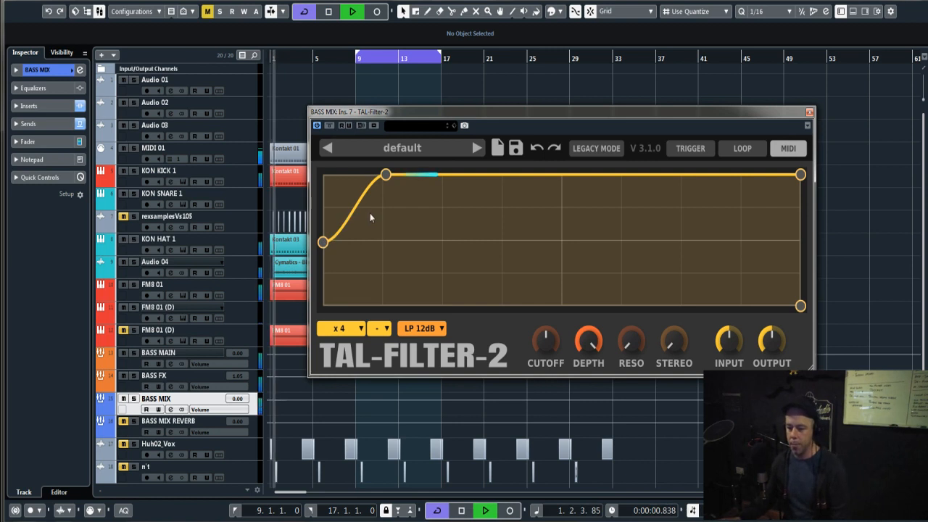
Try a slower sweep by moving the end of the rise to about mid-cycle, return it to about one eighth, and stop playback.
left_click_drag(386, 175, 561, 152)
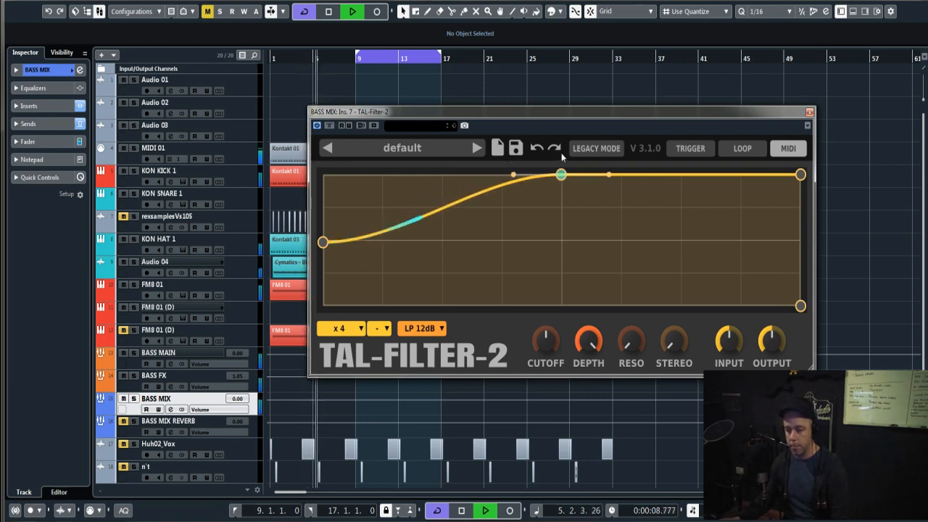
left_click_drag(561, 153, 386, 155)
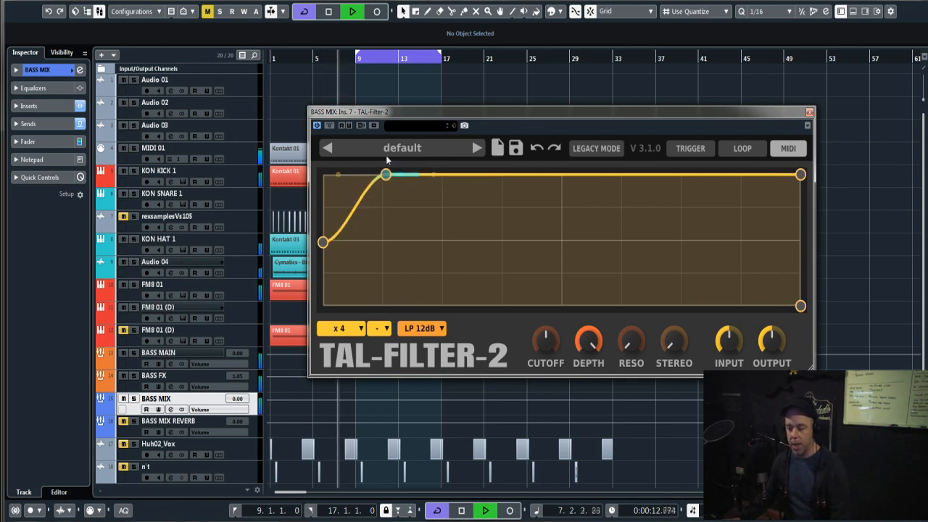
key("space")
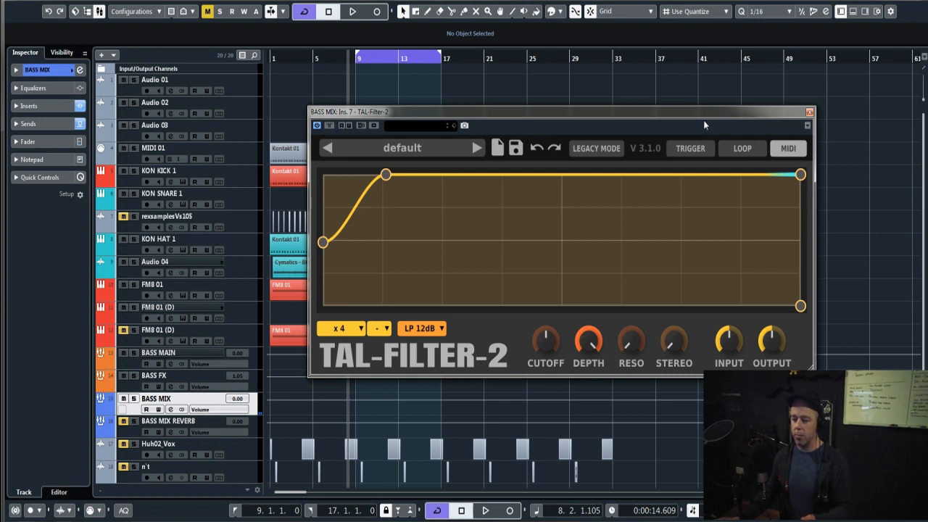
Search the plug-ins for "flux" and load Flux Mini 2 into insert slot 9 of the BASS MIX group.
left_click(171, 410)
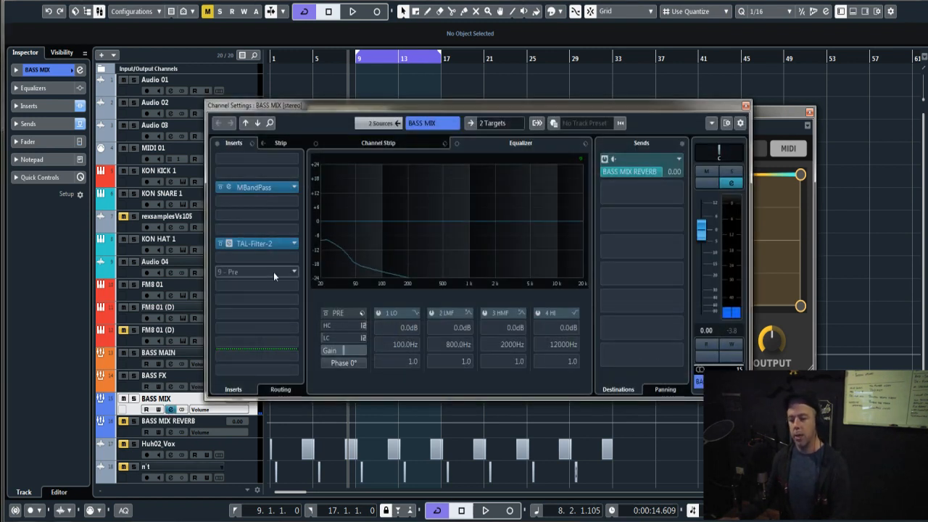
left_click(293, 273)
type("flux")
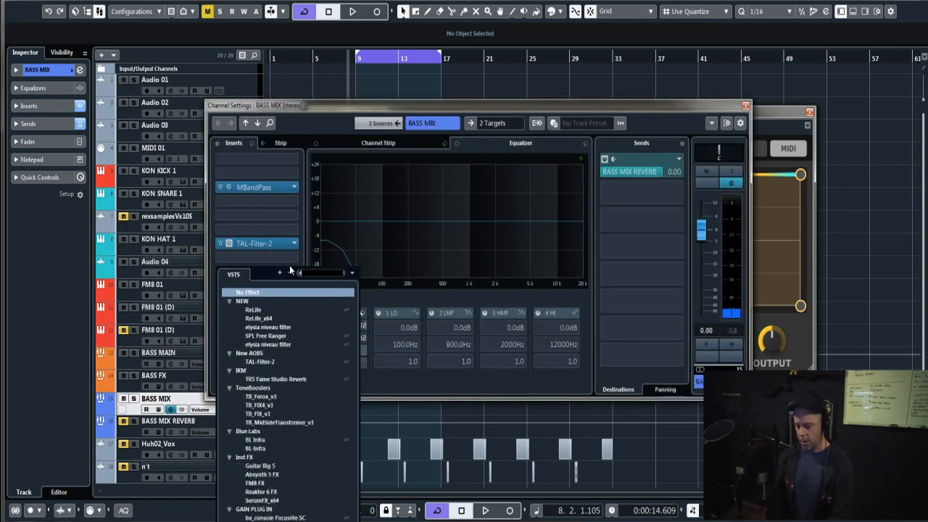
left_click(266, 328)
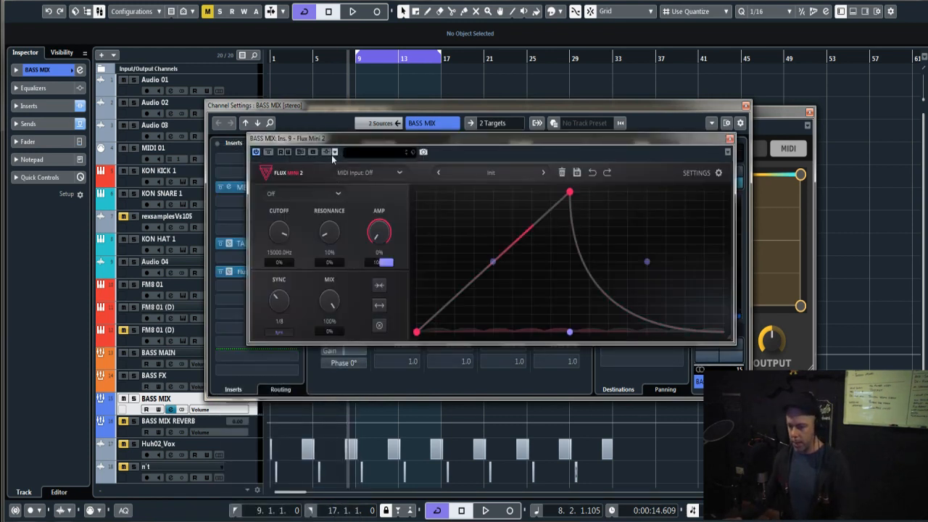
Look at the Side-Chain Inputs settings of Flux Mini 2 and close the plug-in.
left_click(335, 153)
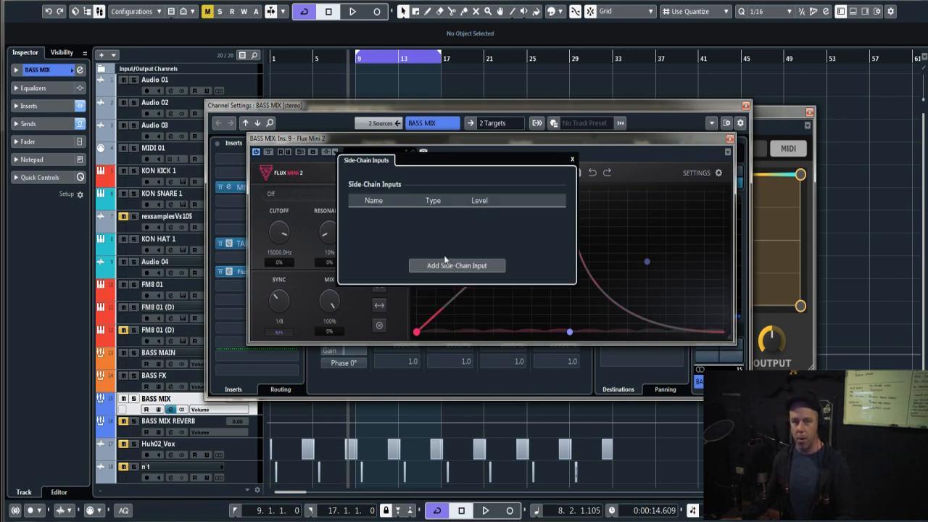
left_click(606, 161)
left_click(730, 139)
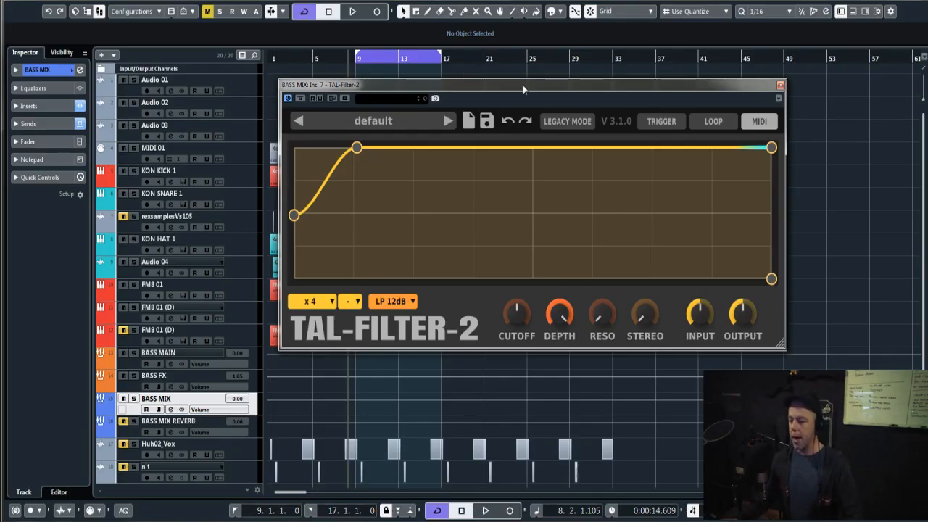
Reposition the TAL-Filter-2 window so it uncovers the FM8 and bass track area.
left_click_drag(523, 85, 486, 113)
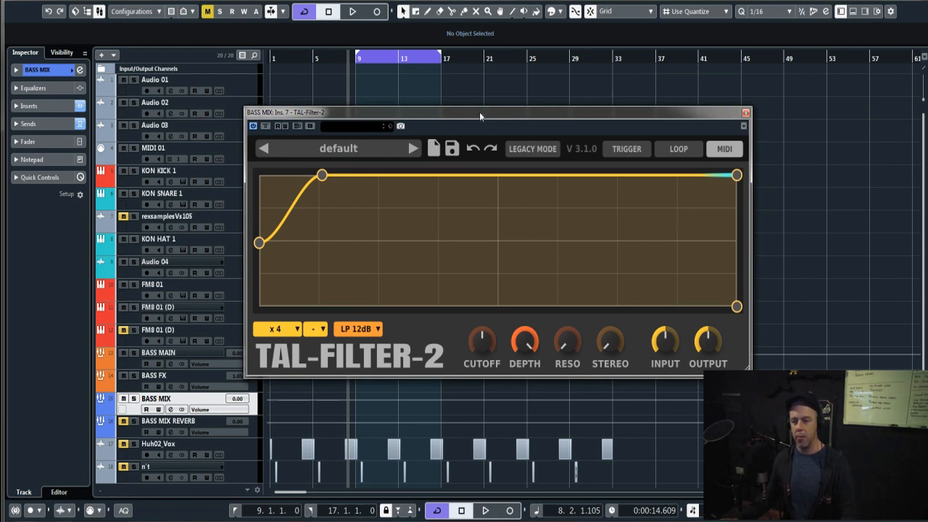
left_click_drag(487, 115, 462, 17)
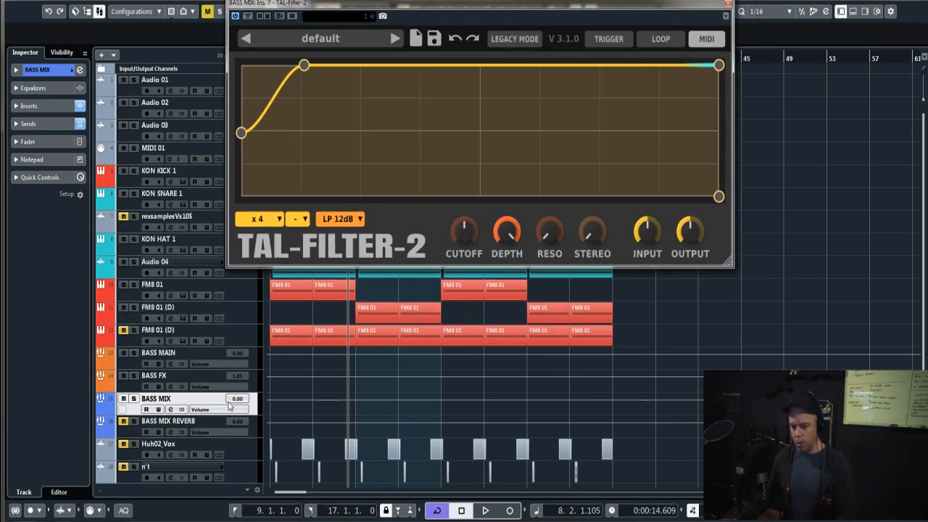
Open the BASS MIX channel settings, remove Flux Mini 2 from its inserts, and move the settings window aside.
left_click(171, 410)
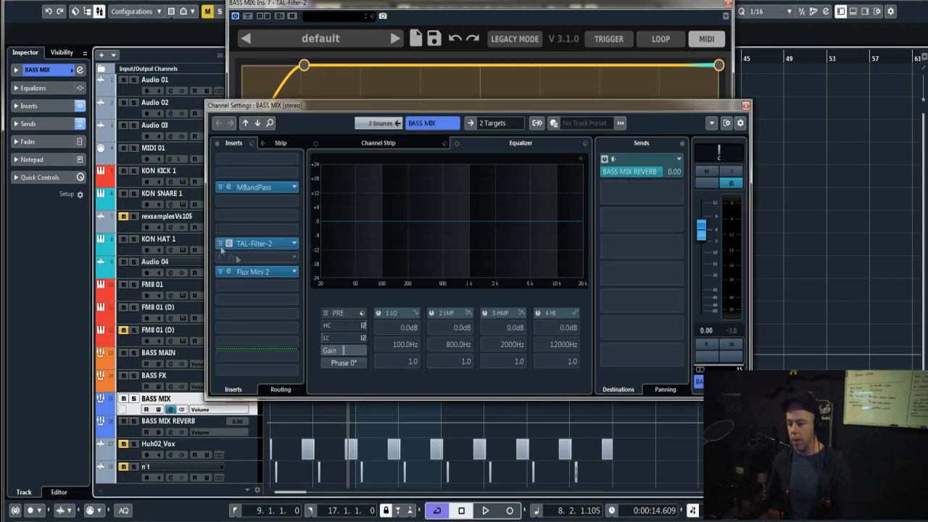
left_click(283, 271)
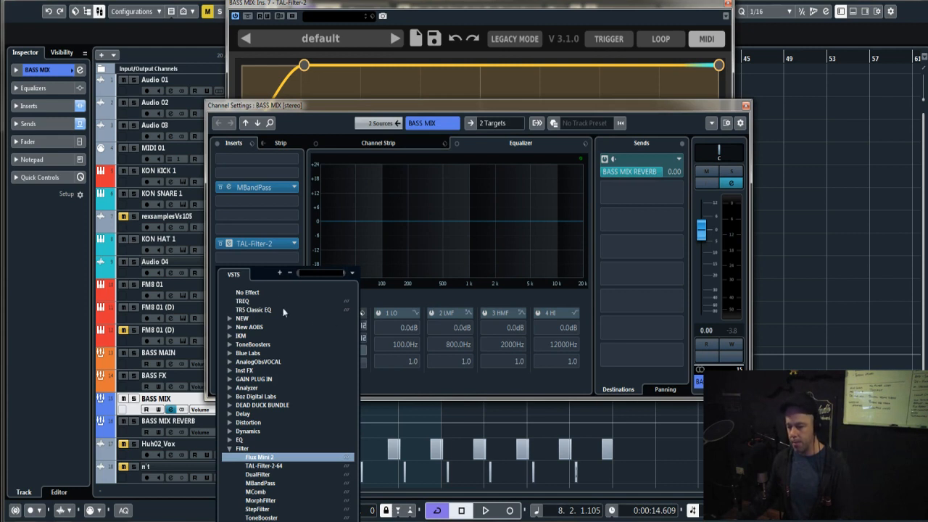
left_click(279, 293)
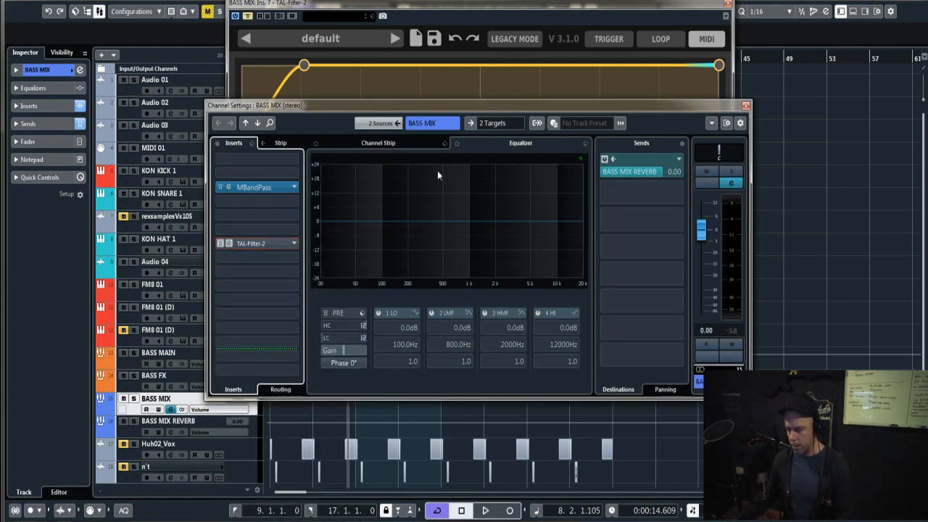
left_click_drag(468, 106, 529, 96)
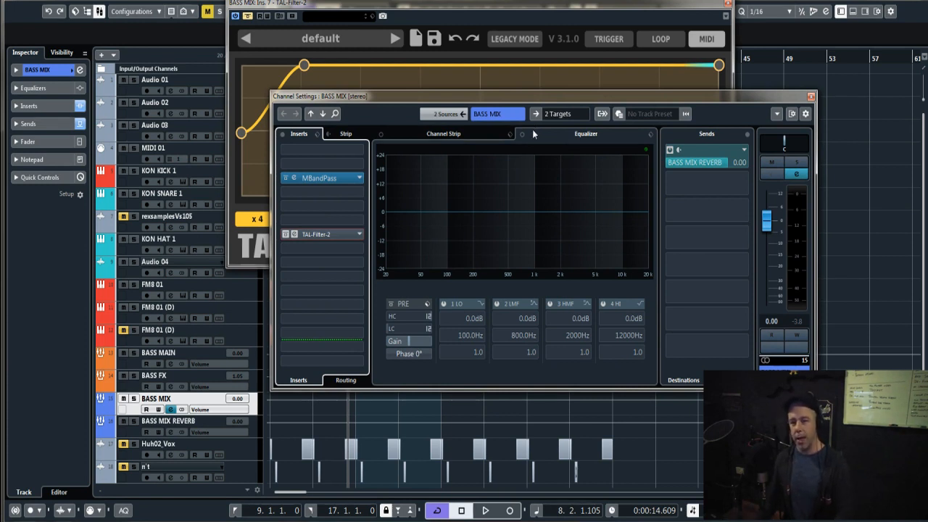
Play the loop with the BASS MIX channel settings and TAL-Filter-2 arranged to watch the spectrum and the sweep together.
key("space")
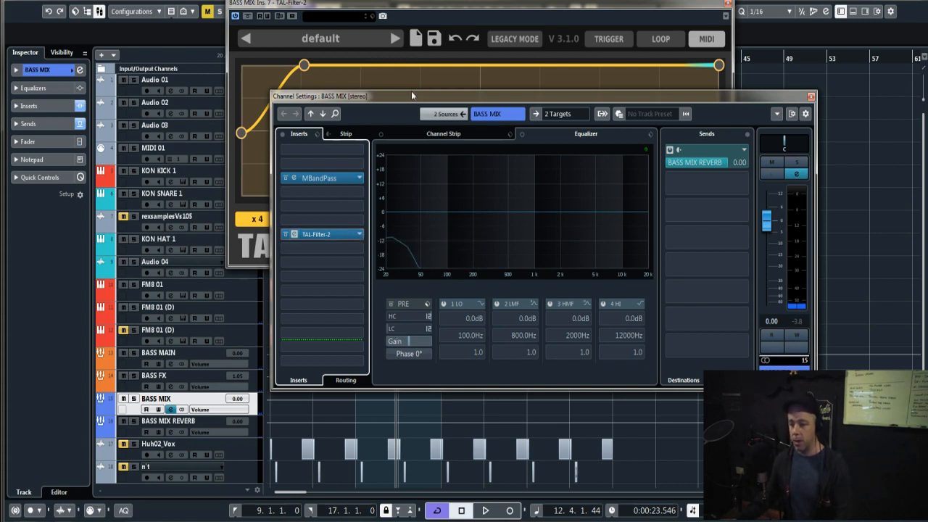
left_click_drag(411, 91, 367, 184)
left_click(374, 4)
key("space")
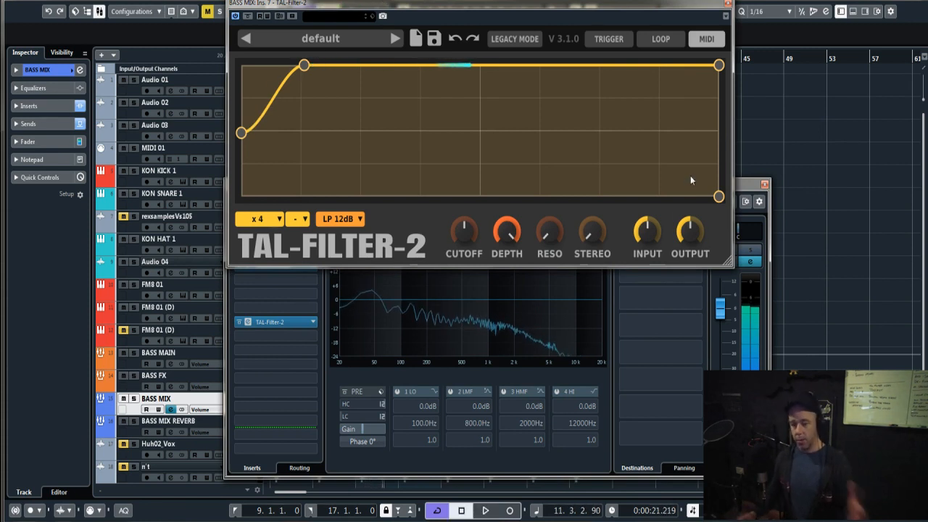
Reposition the BASS MIX TAL-Filter-2 window to free space beneath it and close the BASS MIX channel settings.
left_click(756, 189)
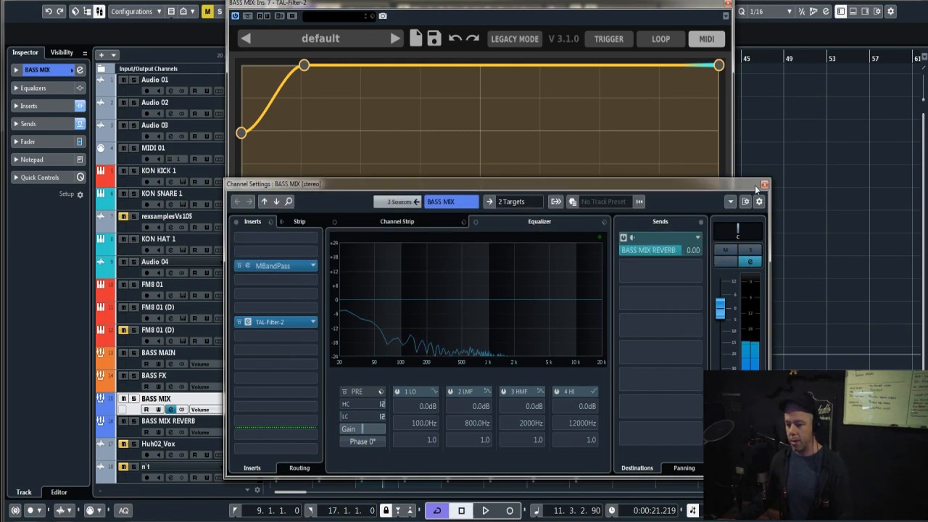
left_click_drag(756, 188, 816, 158)
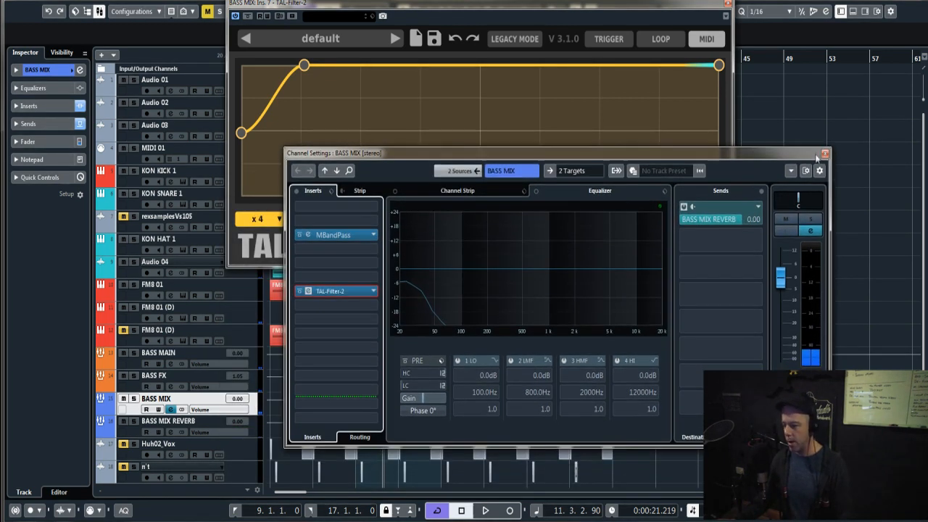
left_click_drag(631, 2, 632, 0)
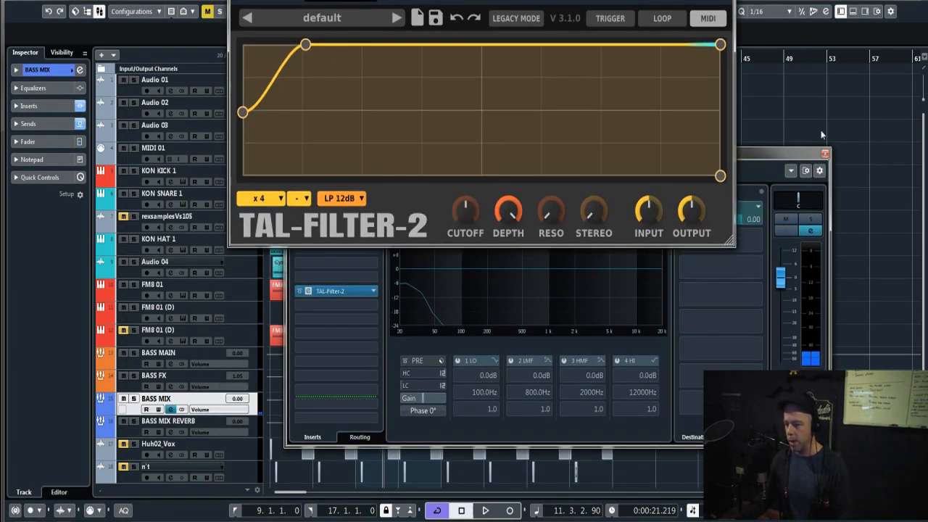
left_click(824, 153)
left_click(824, 153)
Open TAL-Filter-2 from insert slot 11 of the BASS MIX REVERB group, close the channel settings, and place the plug-in beneath the BASS MIX filter.
left_click(198, 420)
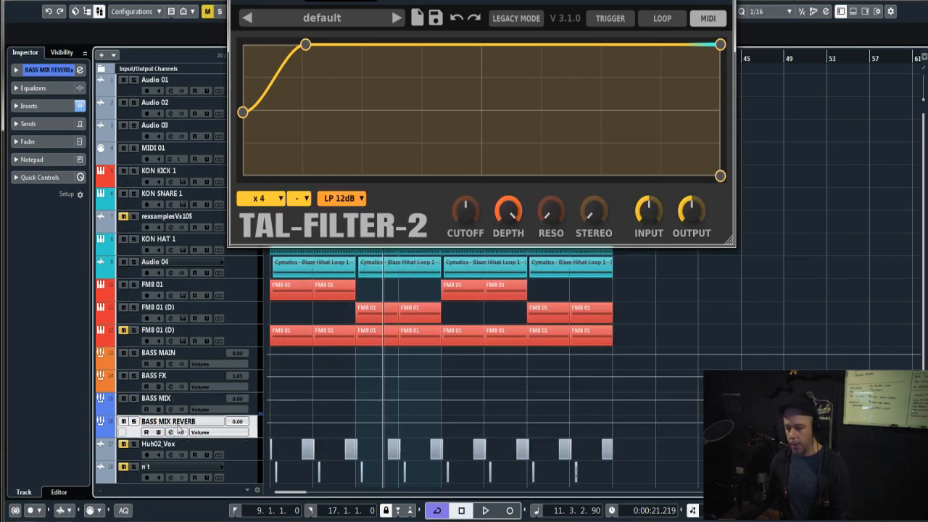
left_click(171, 432)
left_click(351, 347)
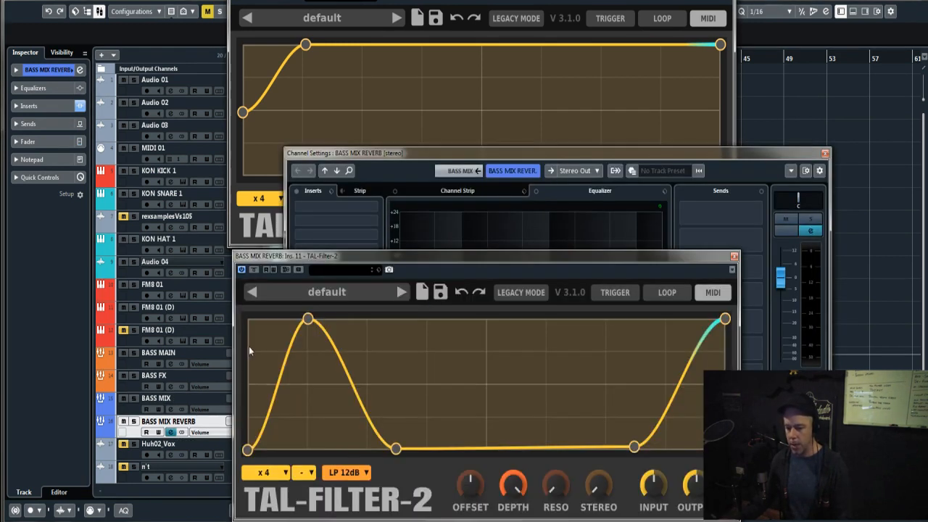
left_click(824, 153)
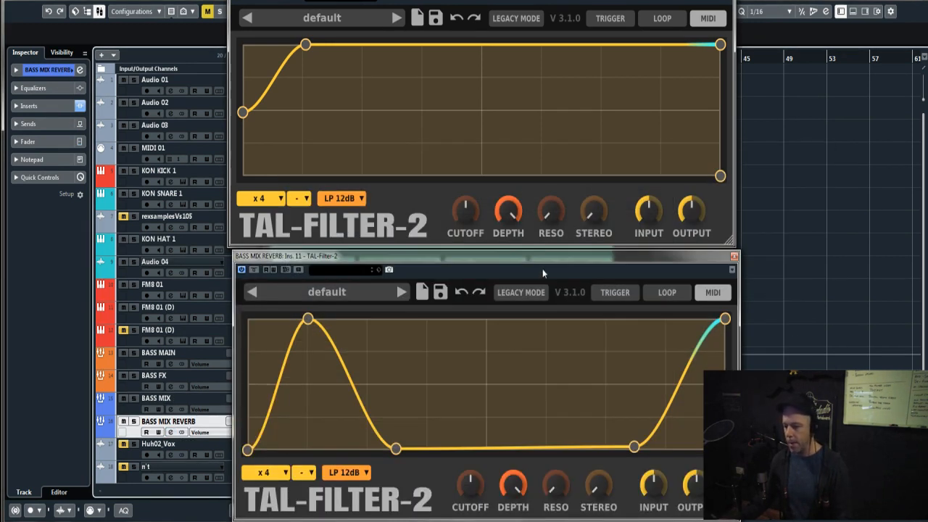
left_click_drag(544, 260, 544, 236)
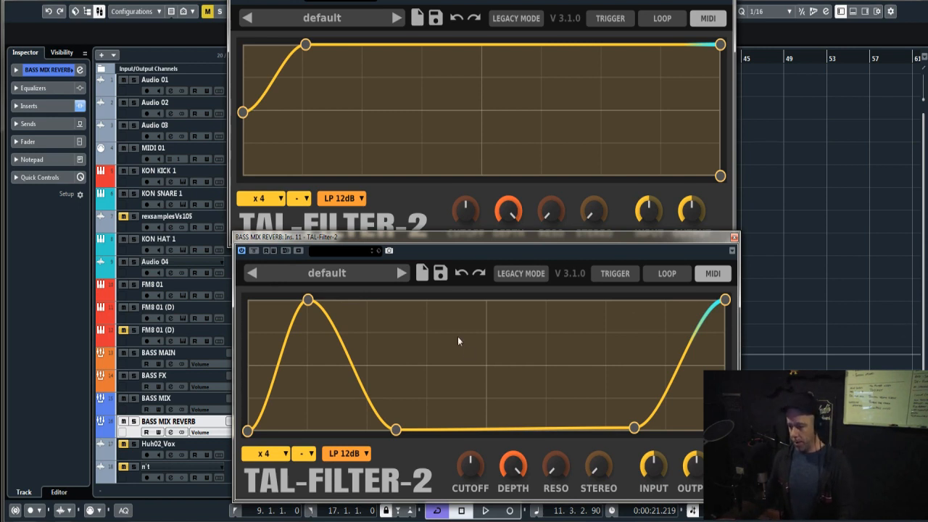
Activate MIDI send 2 on the MIDI 01 track, search destinations for "tal", route it to the BASS MIX REVERB TAL-Filter-2, and align the filter windows.
left_click(186, 162)
left_click(16, 217)
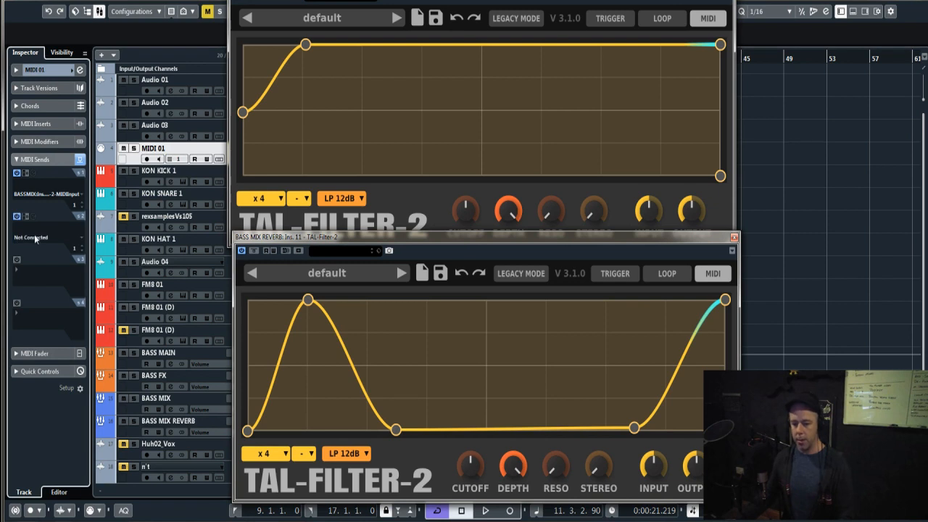
left_click(34, 237)
type("tal")
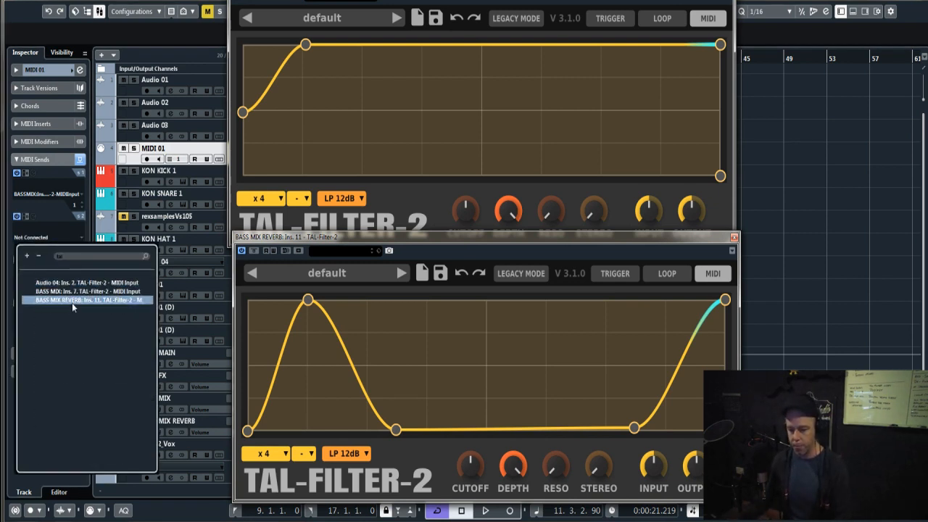
left_click(72, 303)
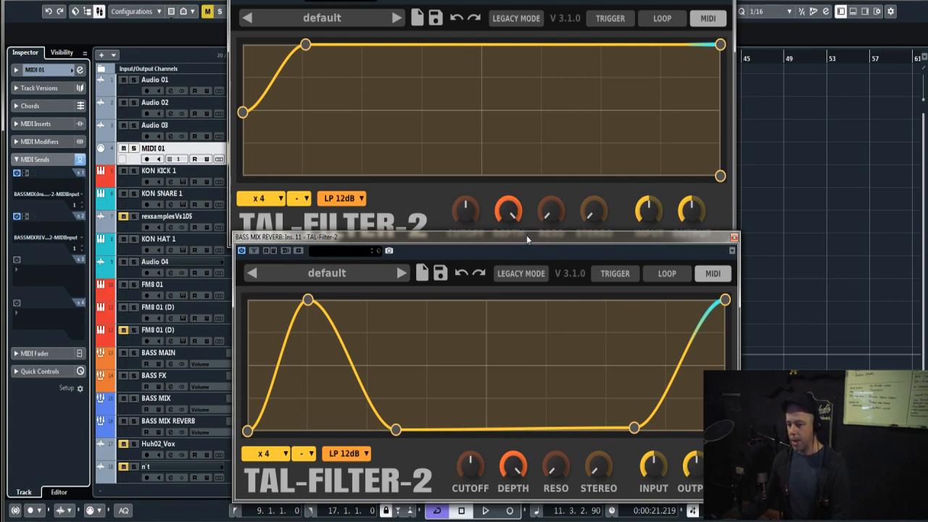
left_click_drag(526, 235, 519, 242)
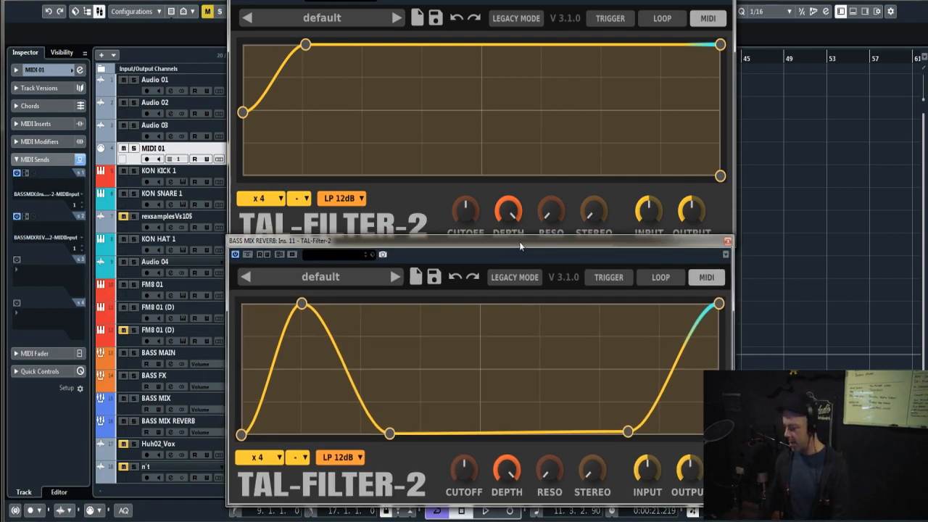
Audition both filters and move the end of the BASS MIX filter's rise to about one quarter of the cycle.
key("space")
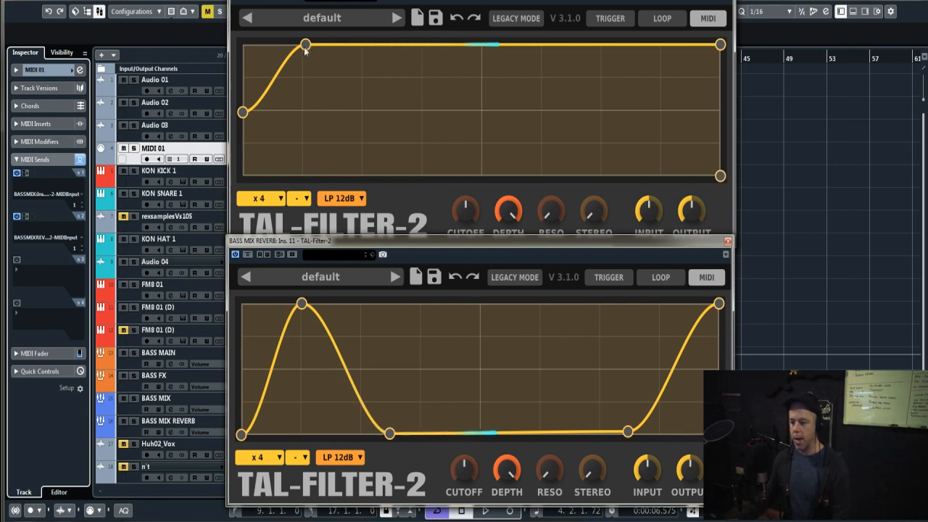
left_click_drag(305, 45, 363, 45)
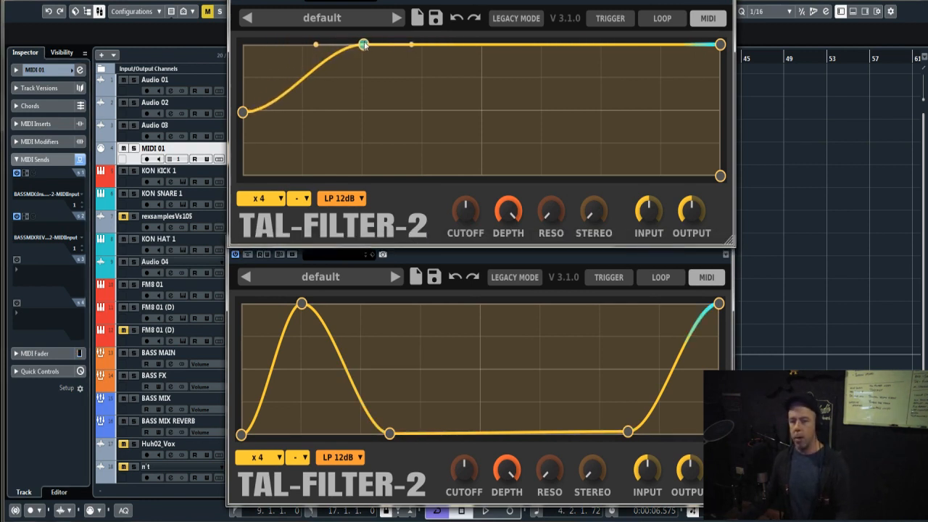
key("space")
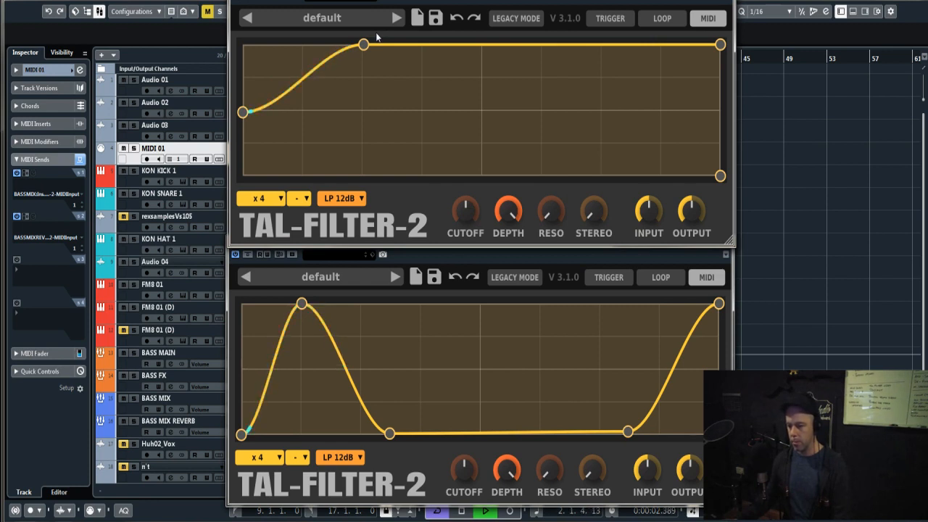
key("space")
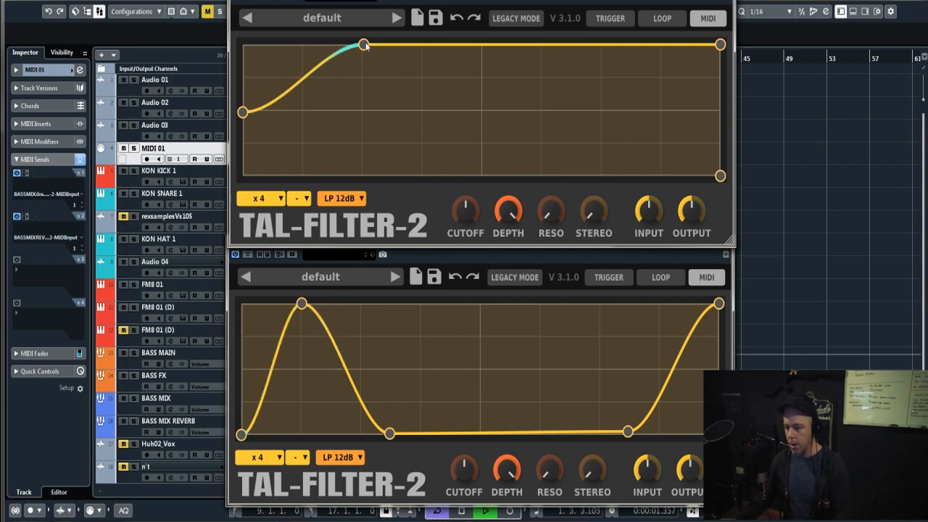
Try other timings for the BASS MIX rise and reverb filter peak during playback, then return them to about one quarter and one eighth of the cycle.
left_click_drag(365, 44, 479, 45)
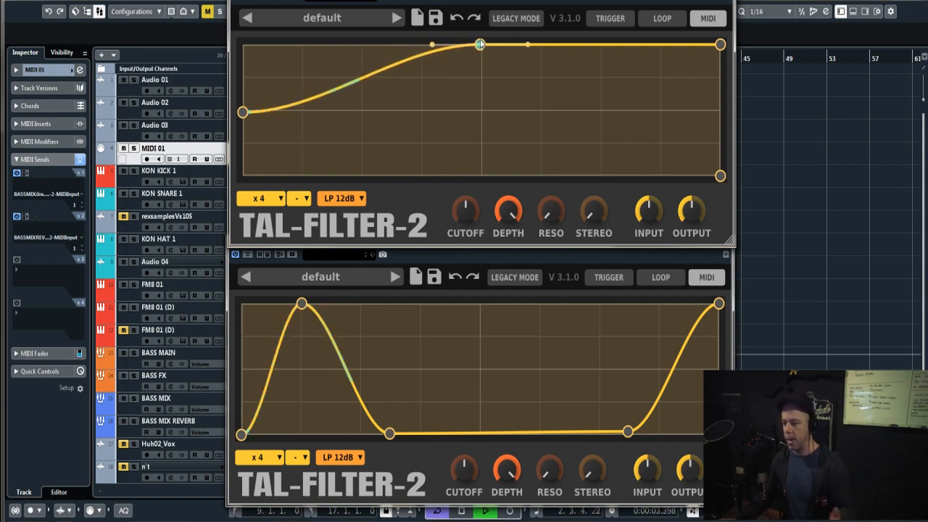
left_click_drag(302, 303, 242, 303)
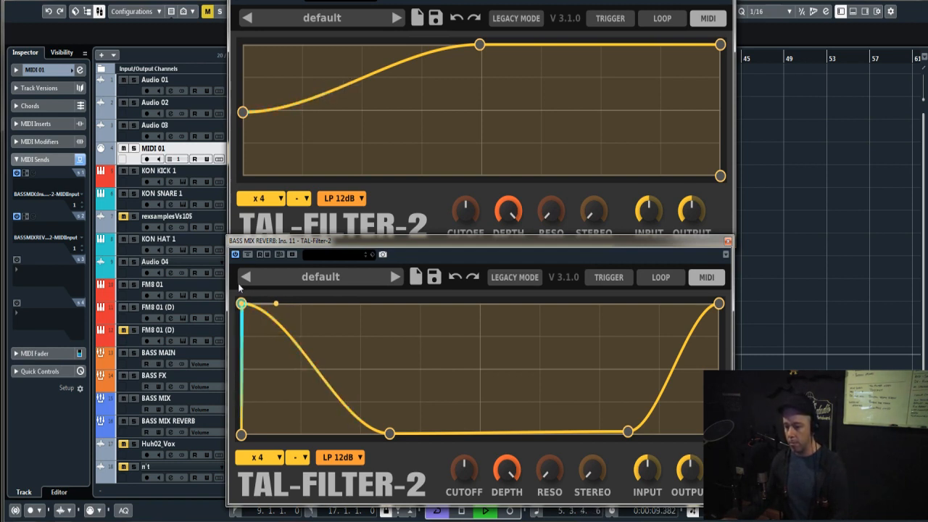
left_click_drag(242, 303, 338, 303)
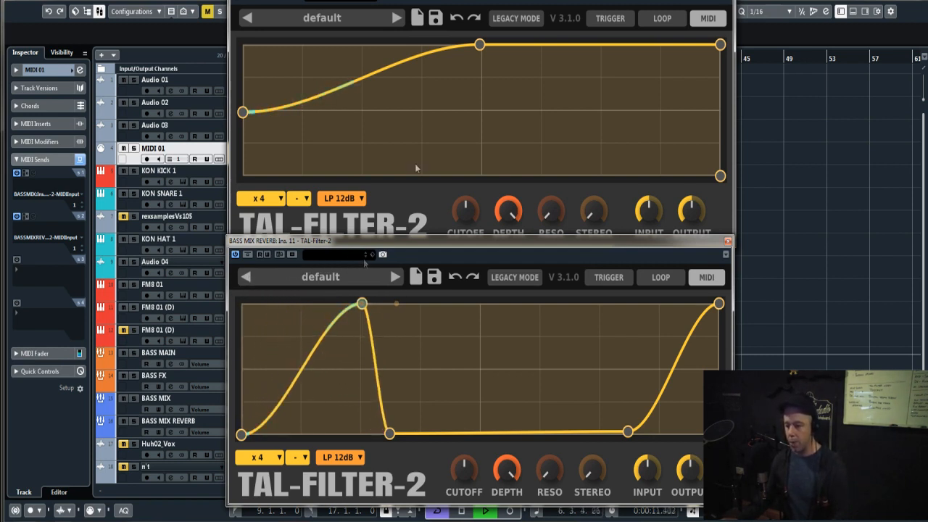
left_click_drag(479, 45, 312, 45)
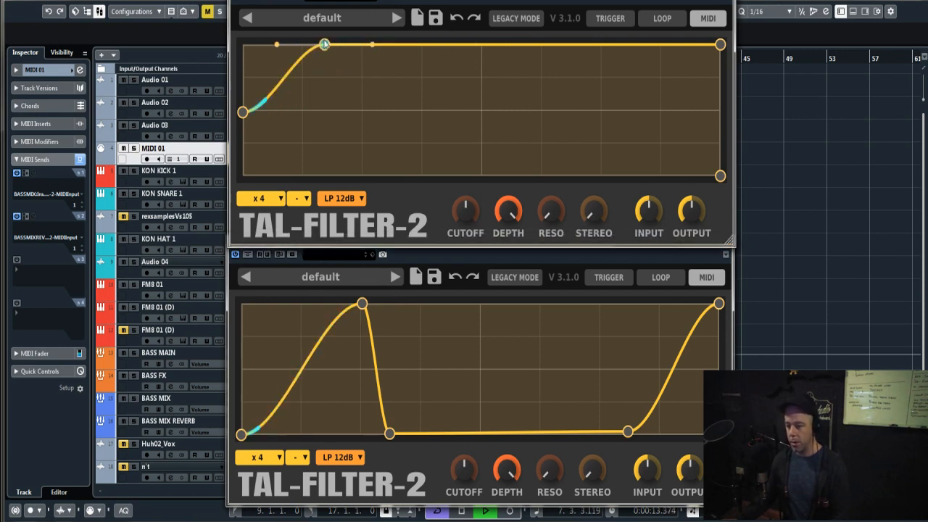
left_click_drag(362, 303, 299, 283)
left_click_drag(313, 45, 360, 44)
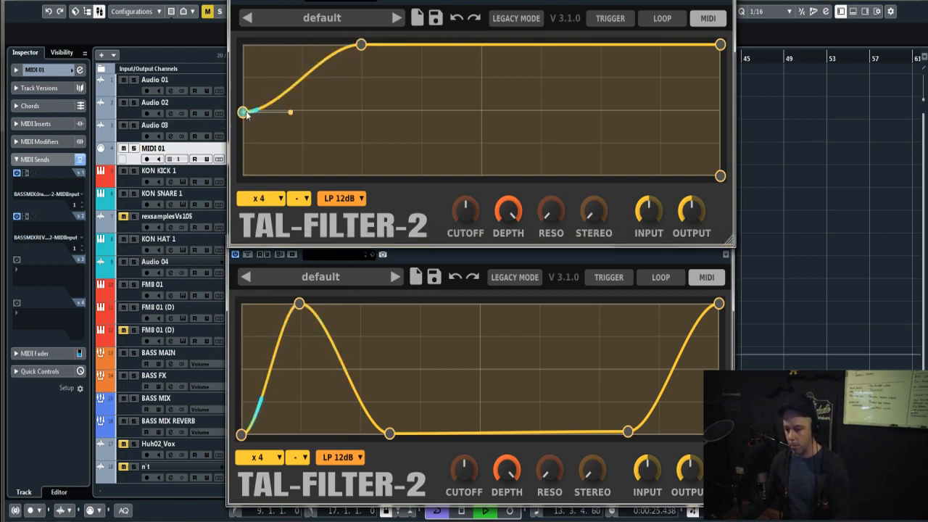
Lower the BASS MIX filter curve's start point almost to the minimum and move the reverb filter's peak earlier, to about 7% of the cycle.
left_click_drag(243, 111, 243, 166)
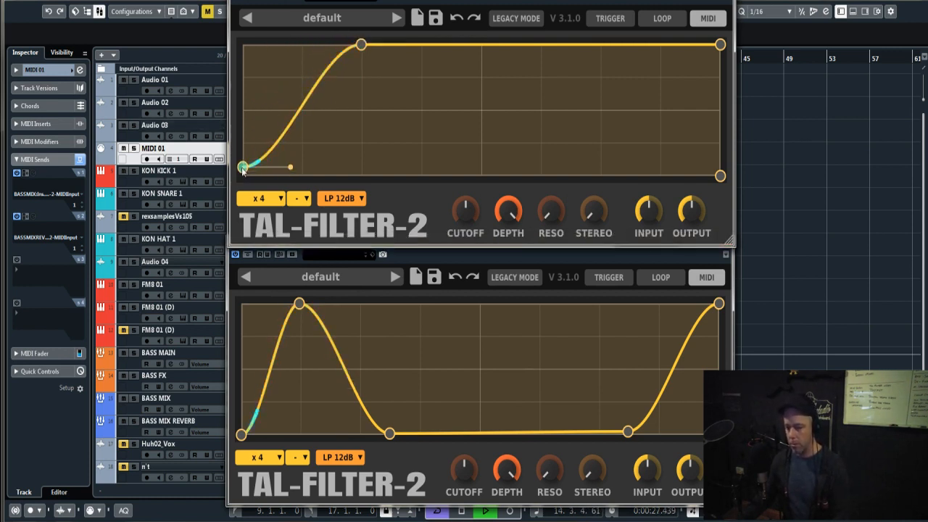
left_click_drag(299, 303, 277, 304)
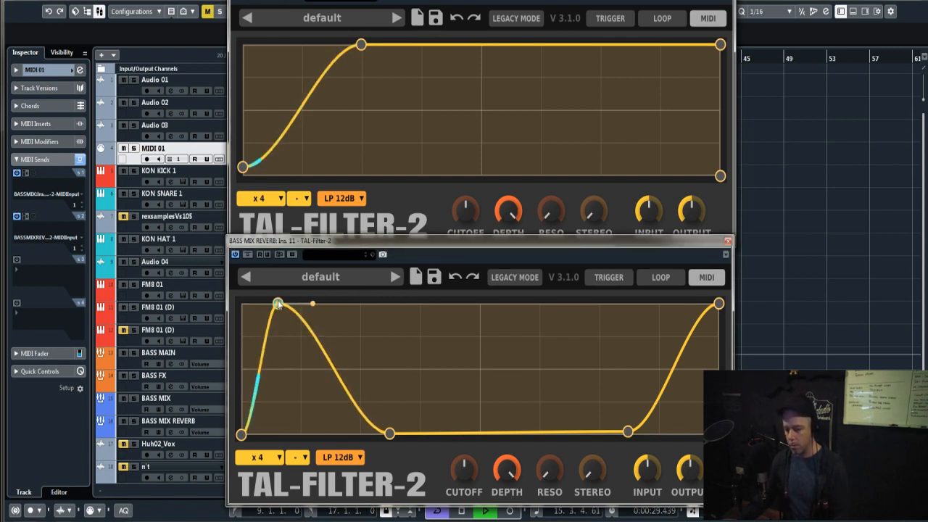